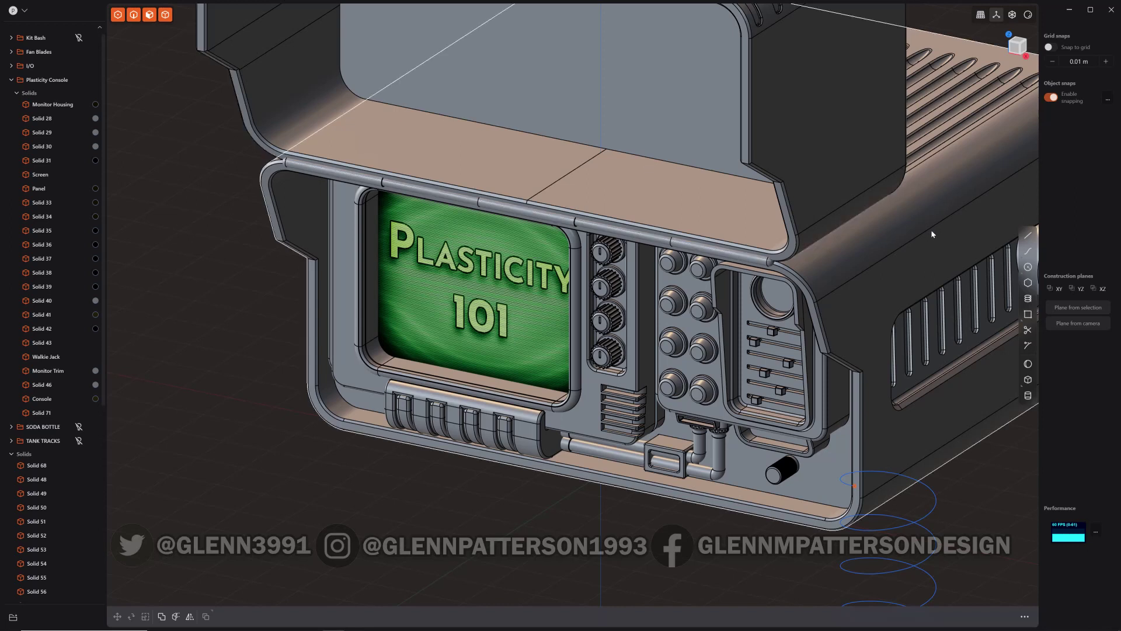
Orbit to face the console's right-side vent panel and select the Console solid.
middle_drag(930, 244, 696, 268)
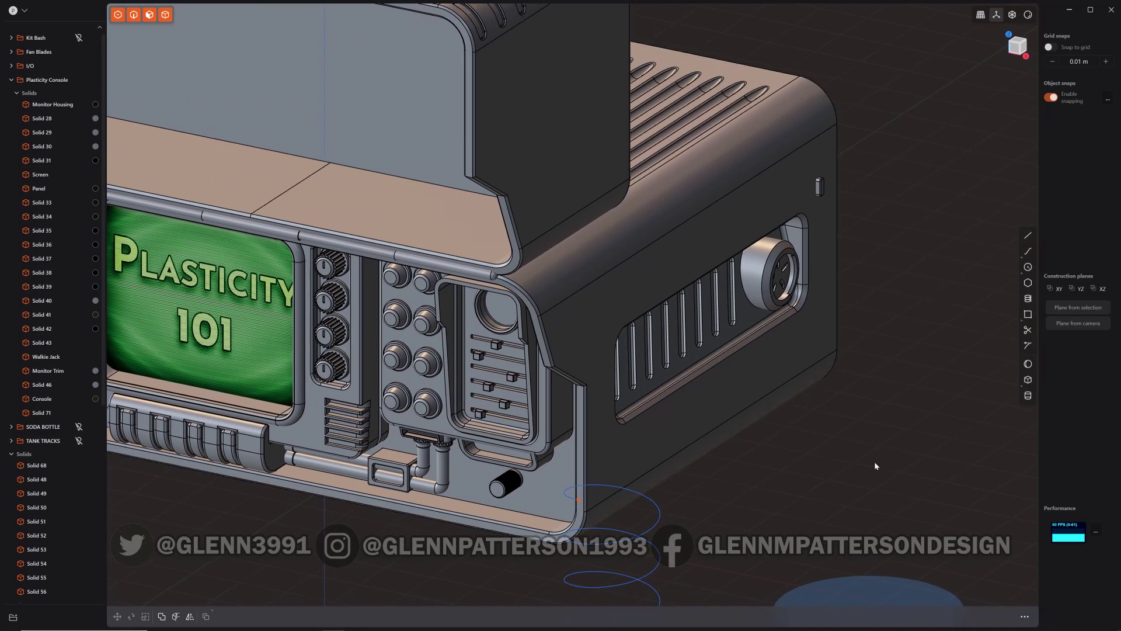
middle_drag(874, 461, 691, 416)
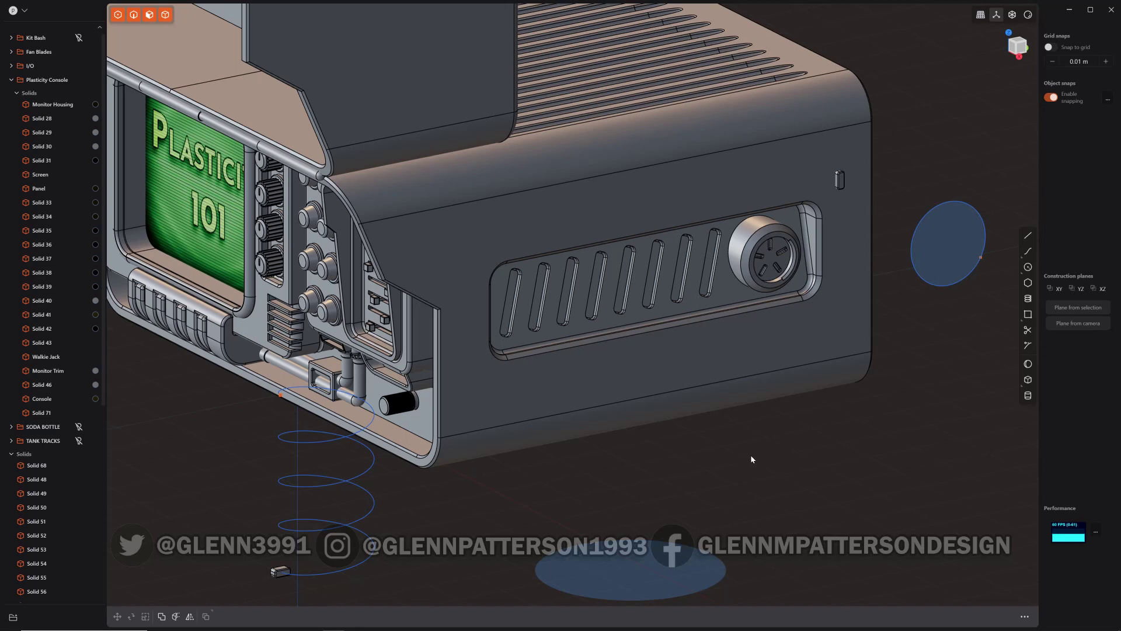
middle_drag(719, 463, 668, 495)
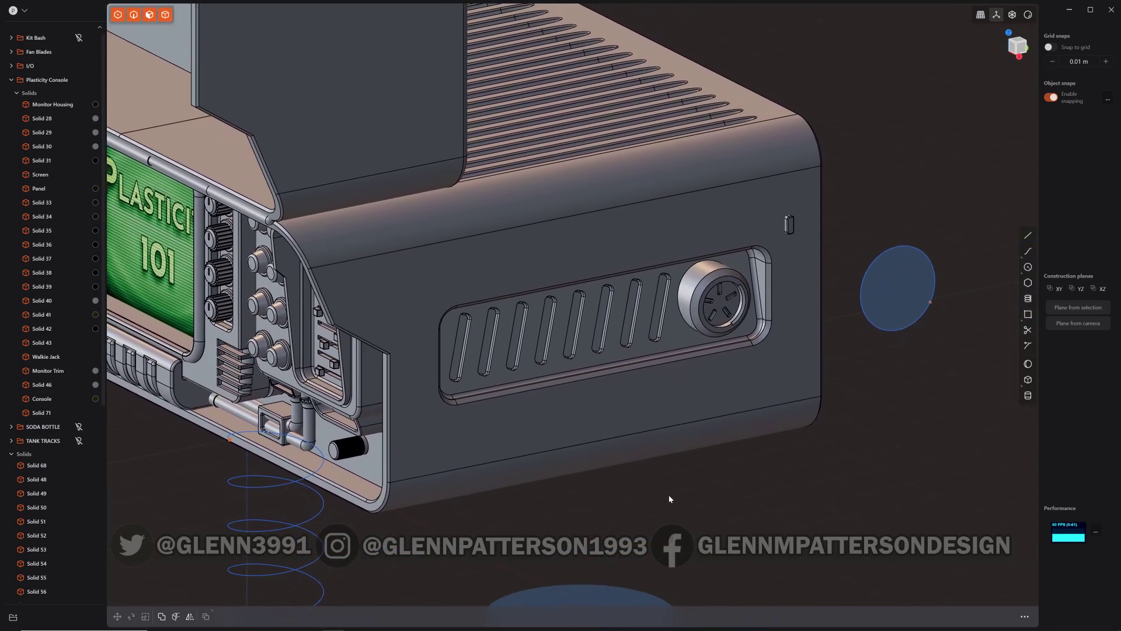
click(619, 256)
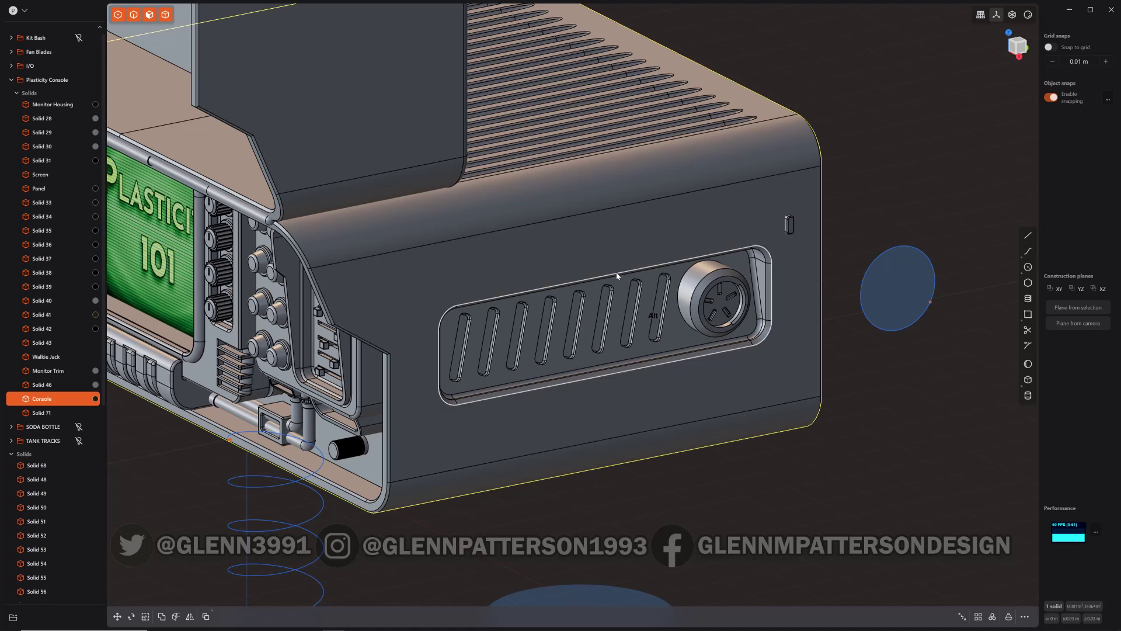
Duplicate the vent panel's outline loop as a curve and offset it slightly outward.
alt+click(618, 274)
key(f)
key(shift)
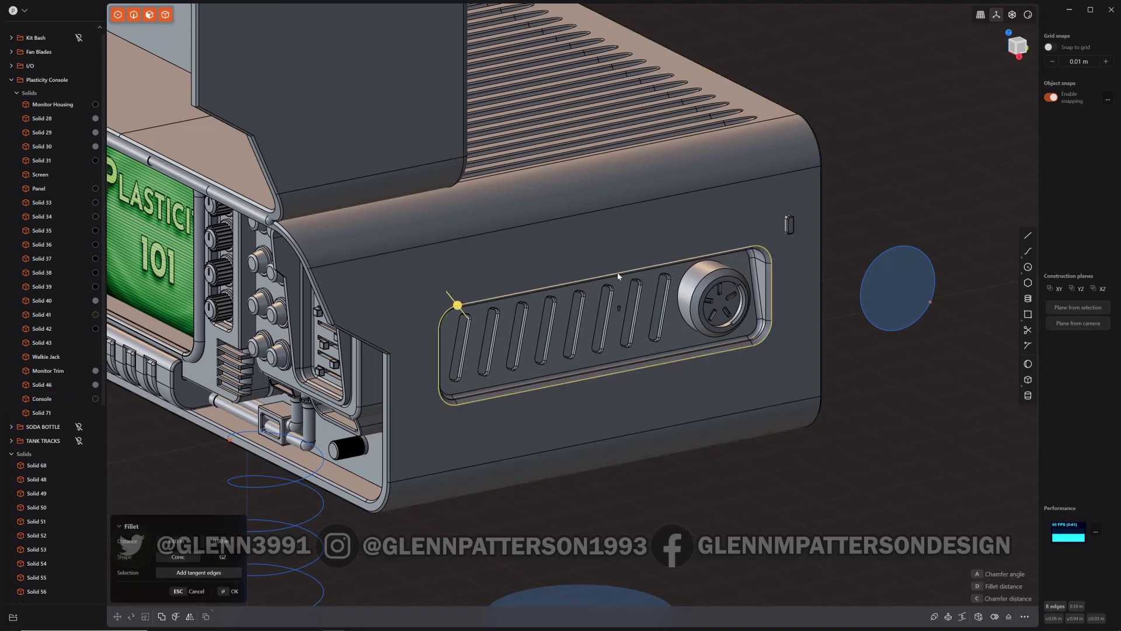
key(shift+d)
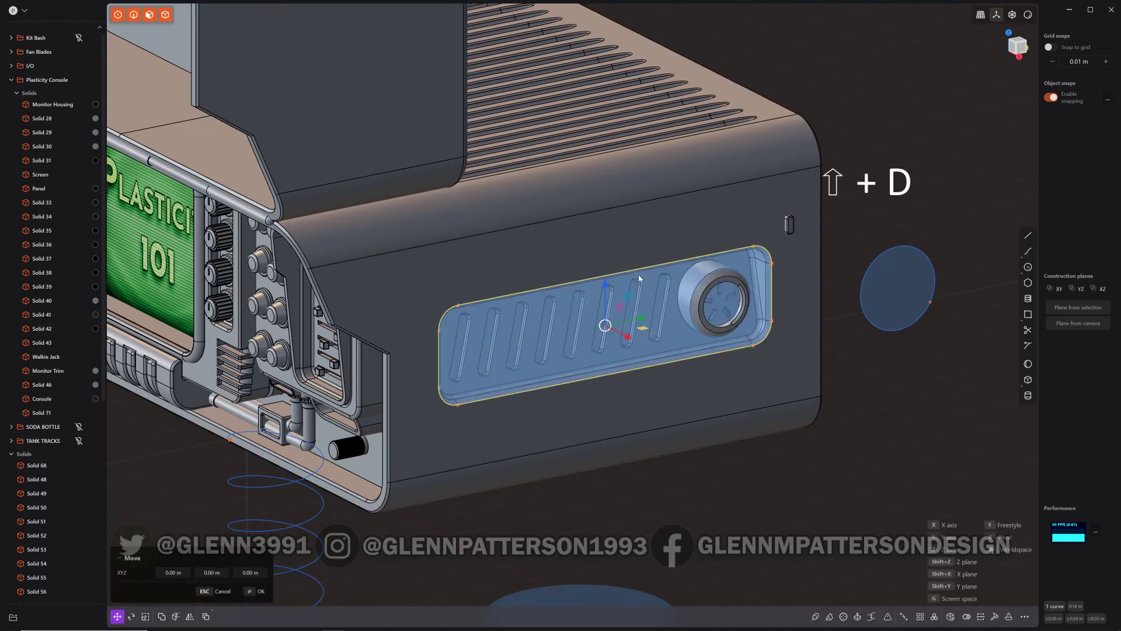
click(645, 260)
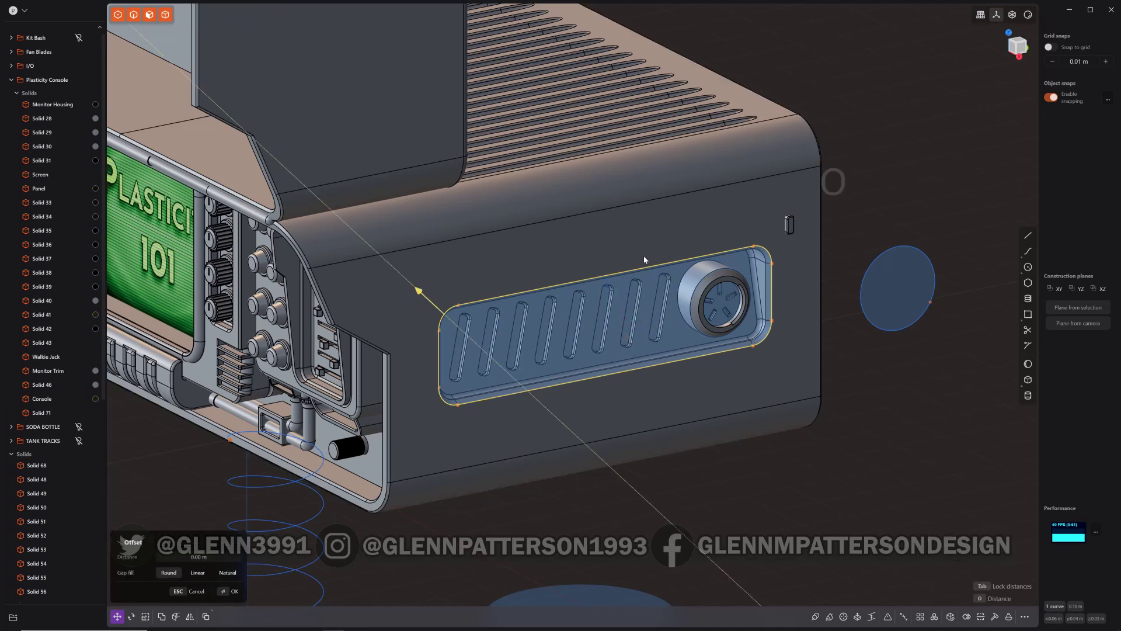
key(o)
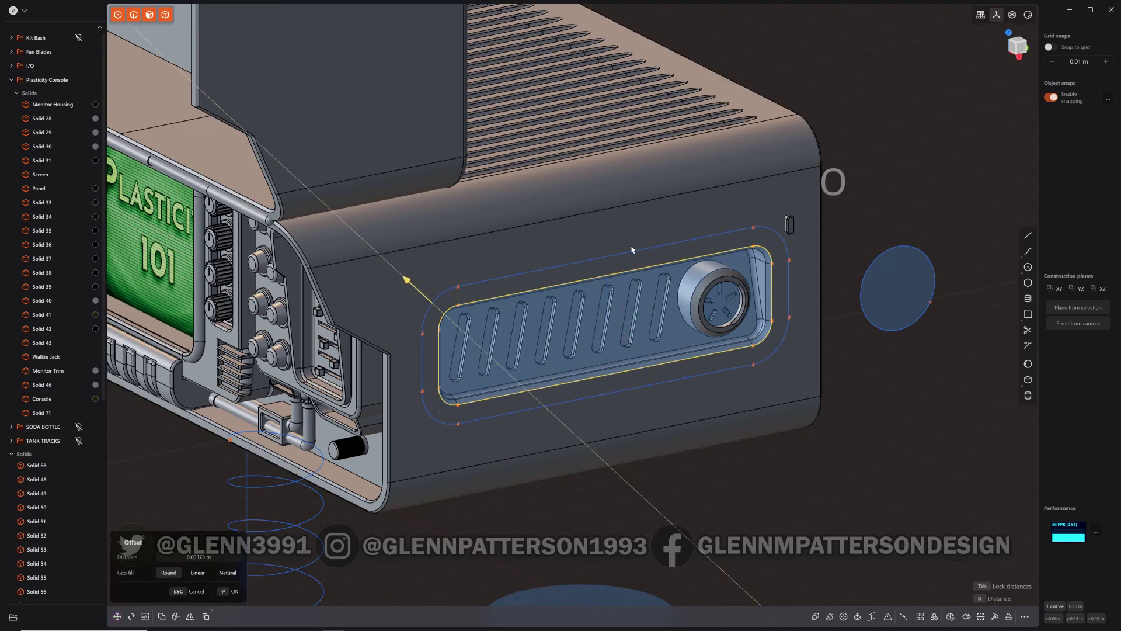
click(888, 401)
Move the small peg onto the offset outline's top edge near the top-right corner.
scroll(860, 395, up, 5)
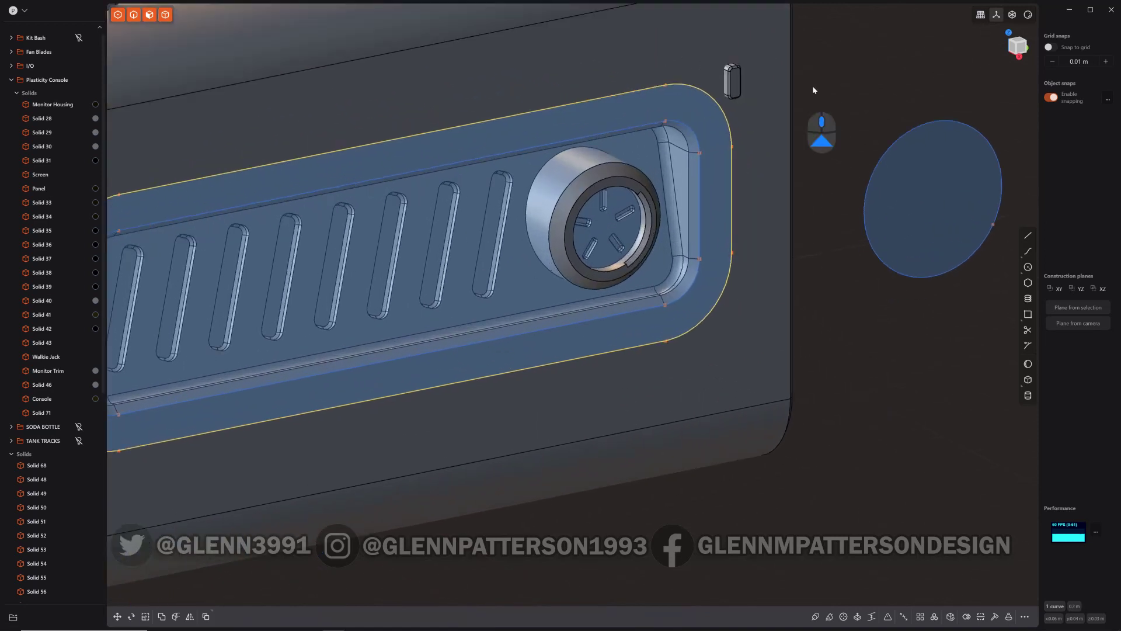
shift+middle_drag(814, 89, 850, 181)
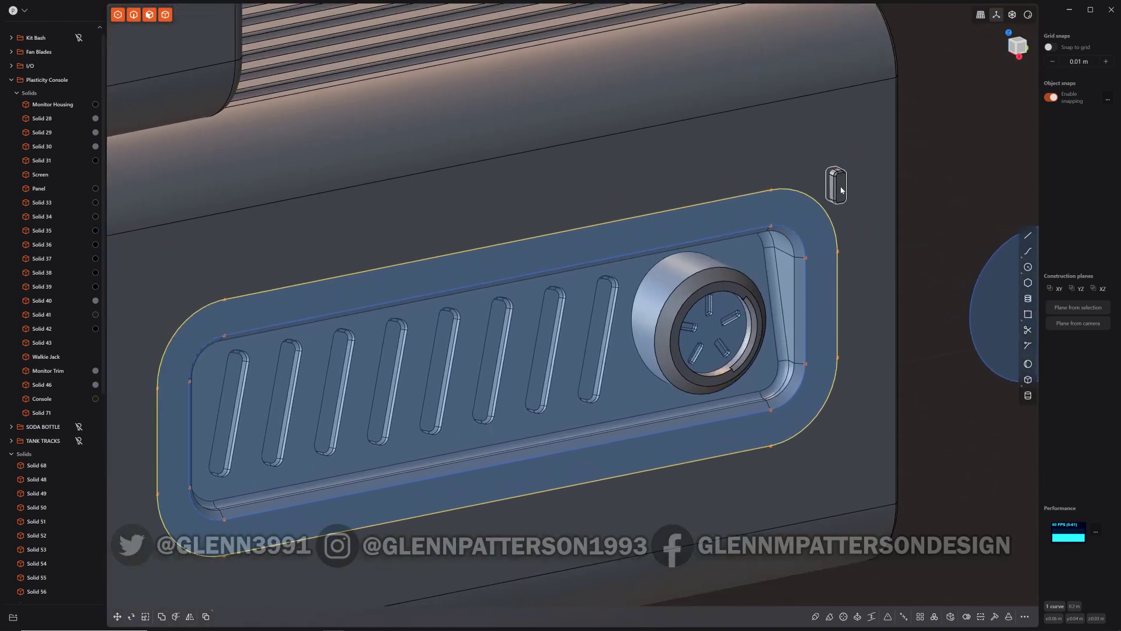
click(841, 190)
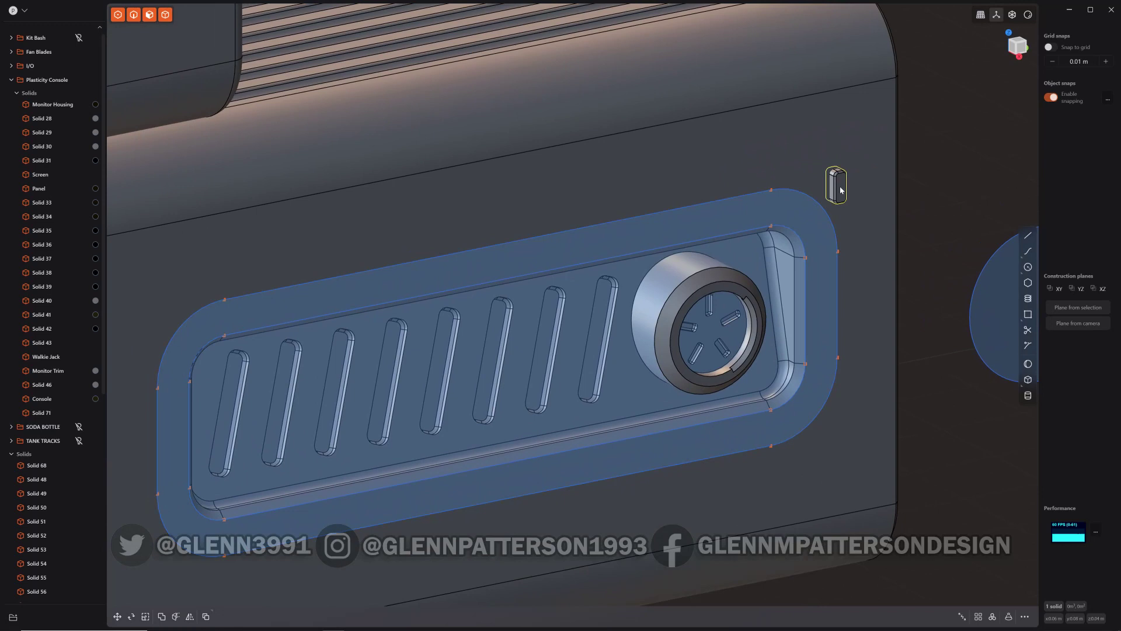
key(g)
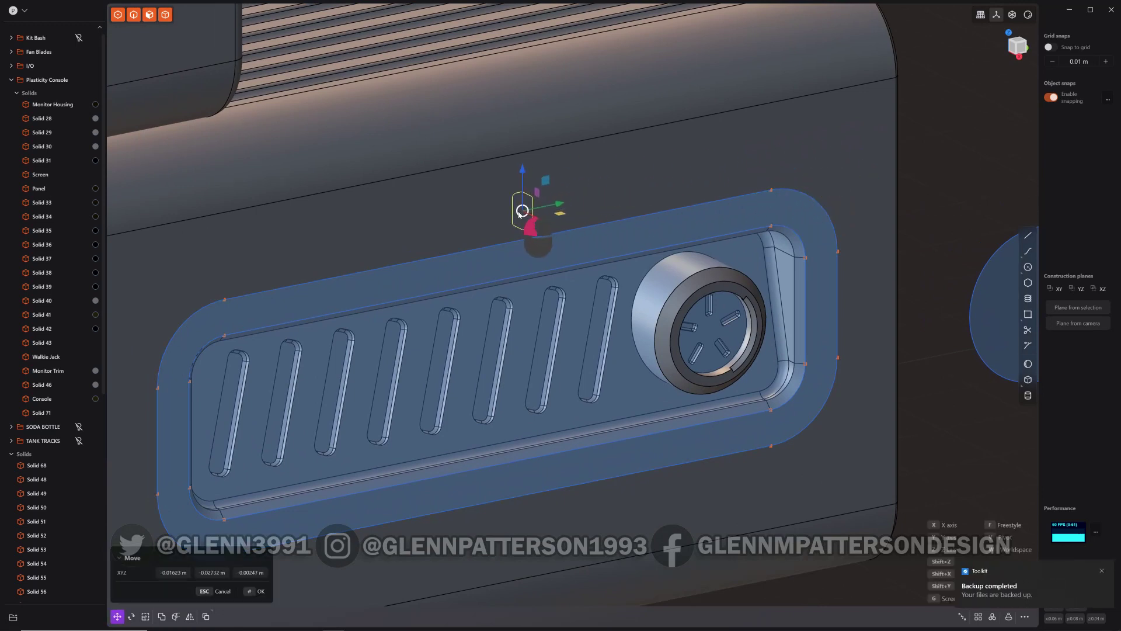
ctrl+click(523, 215)
ctrl+drag(524, 215, 772, 195)
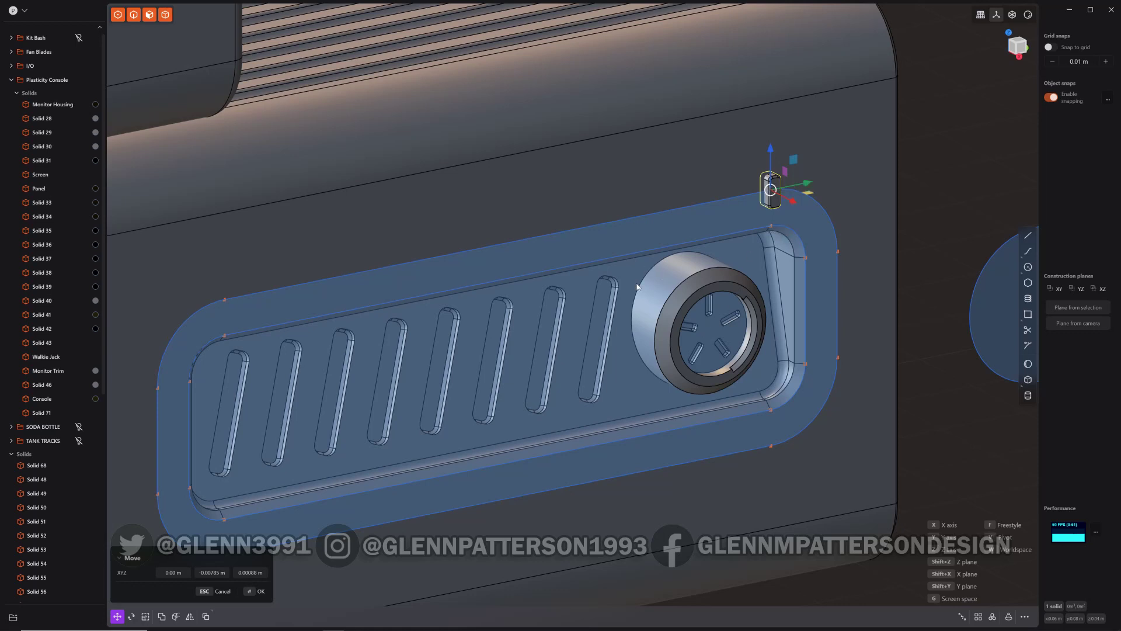
scroll(643, 287, down, 2)
key(Return)
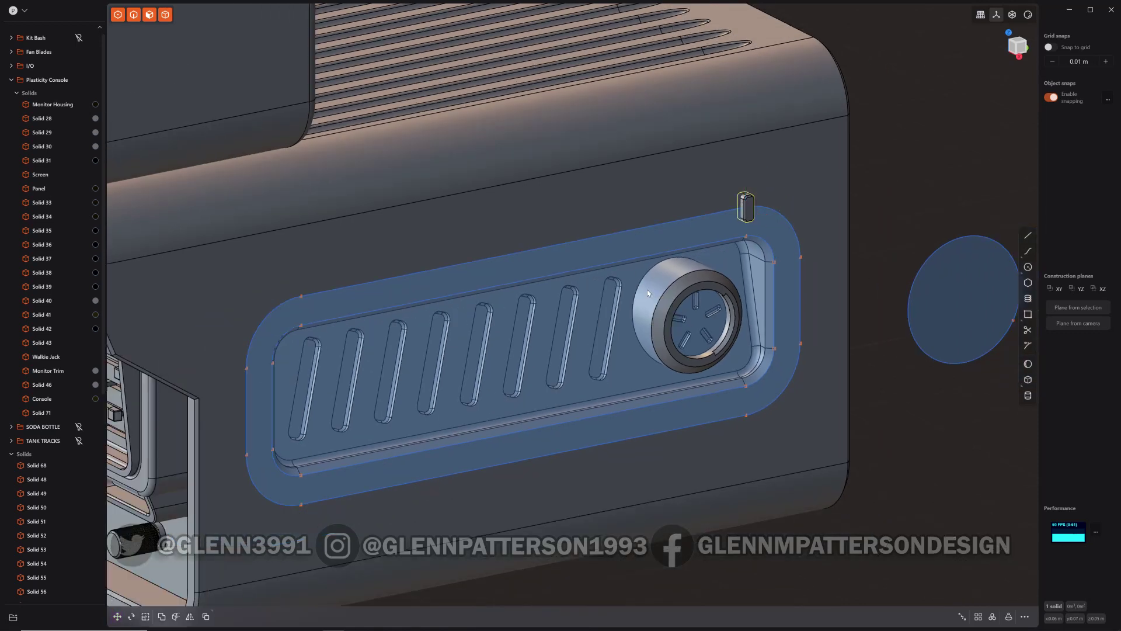
Search the command palette for 'cu' to find the Curve Array favourite.
key(f)
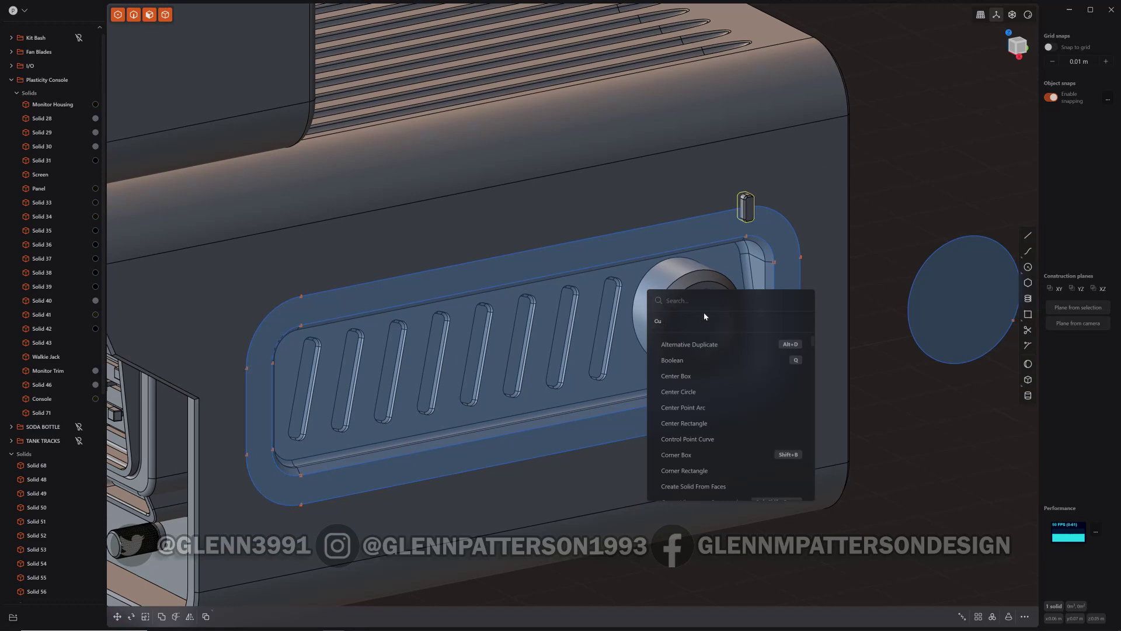
text(cu)
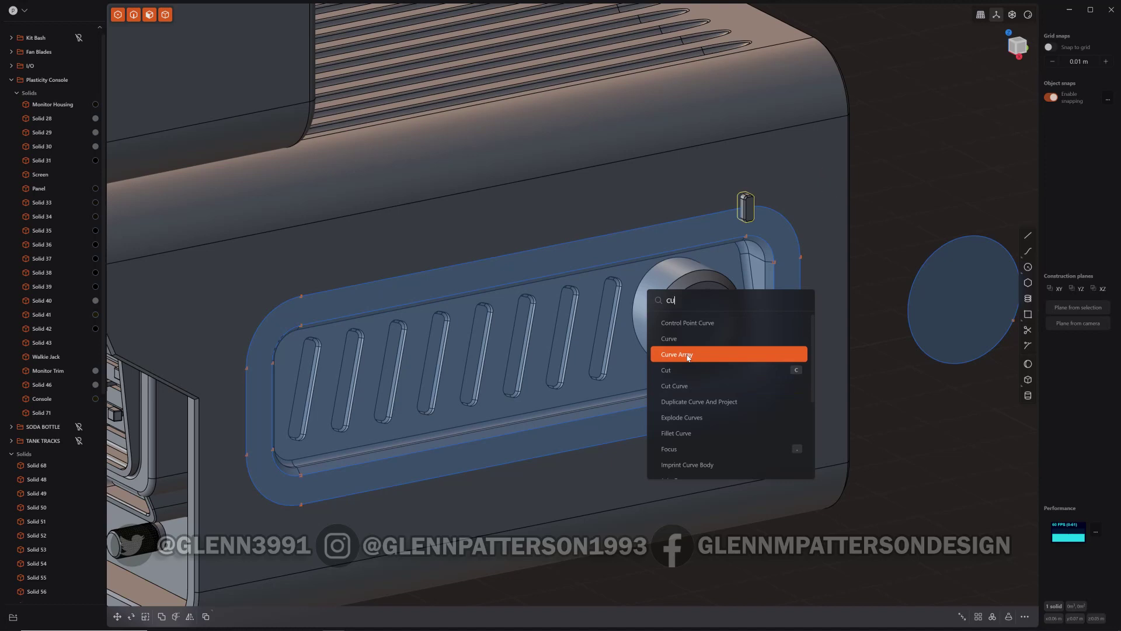
right_click(688, 358)
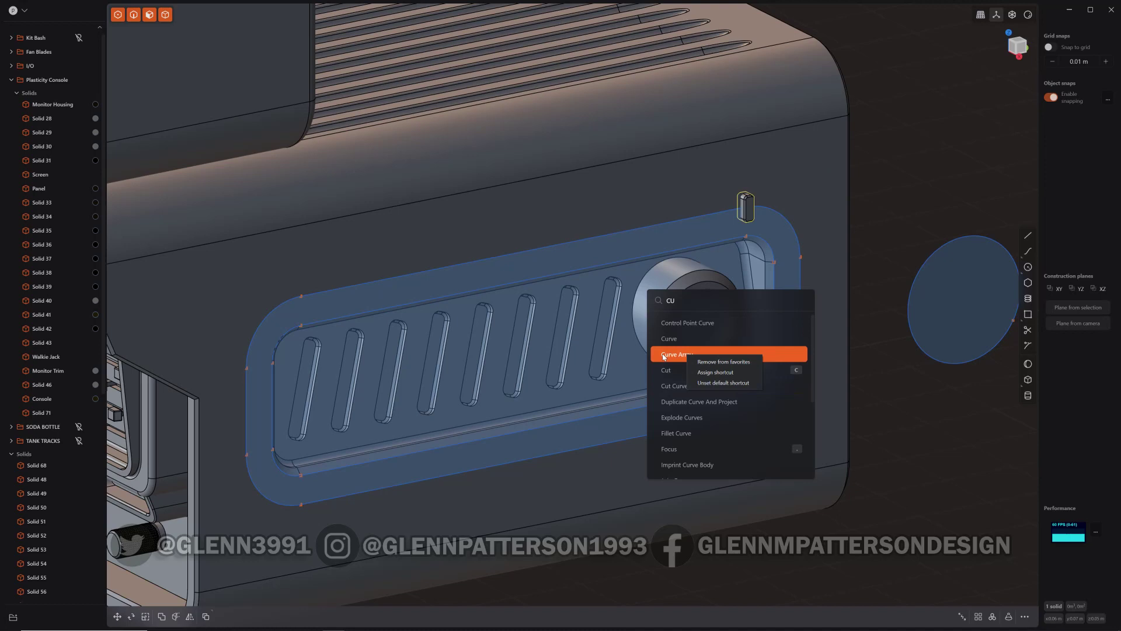
key(BackSpace)
click(689, 303)
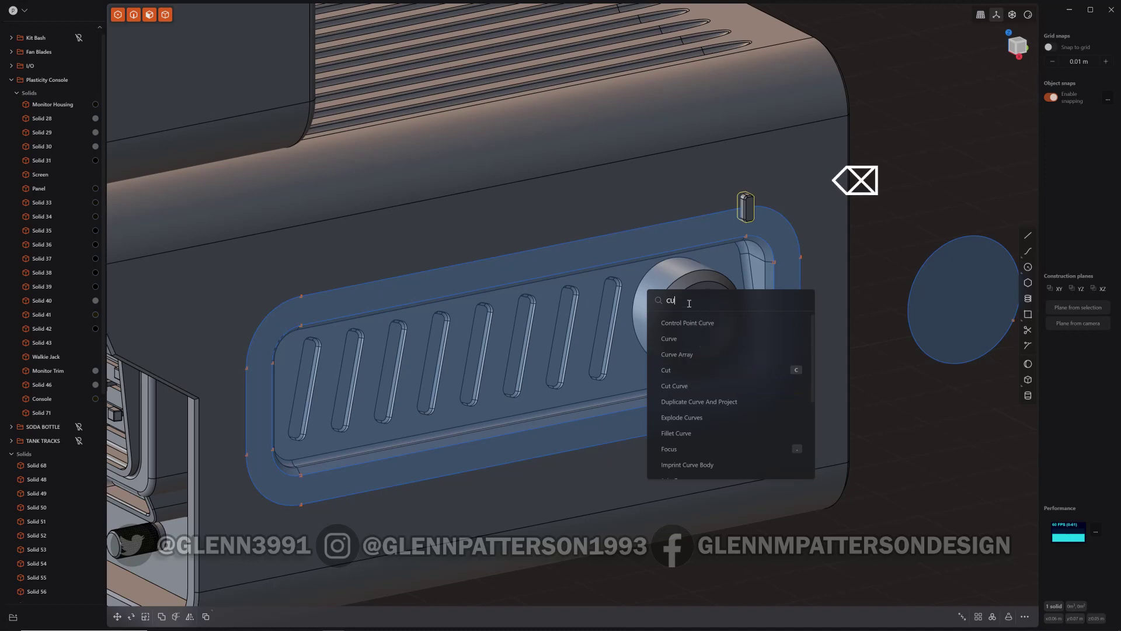
key(BackSpace)
key(BackSpace)
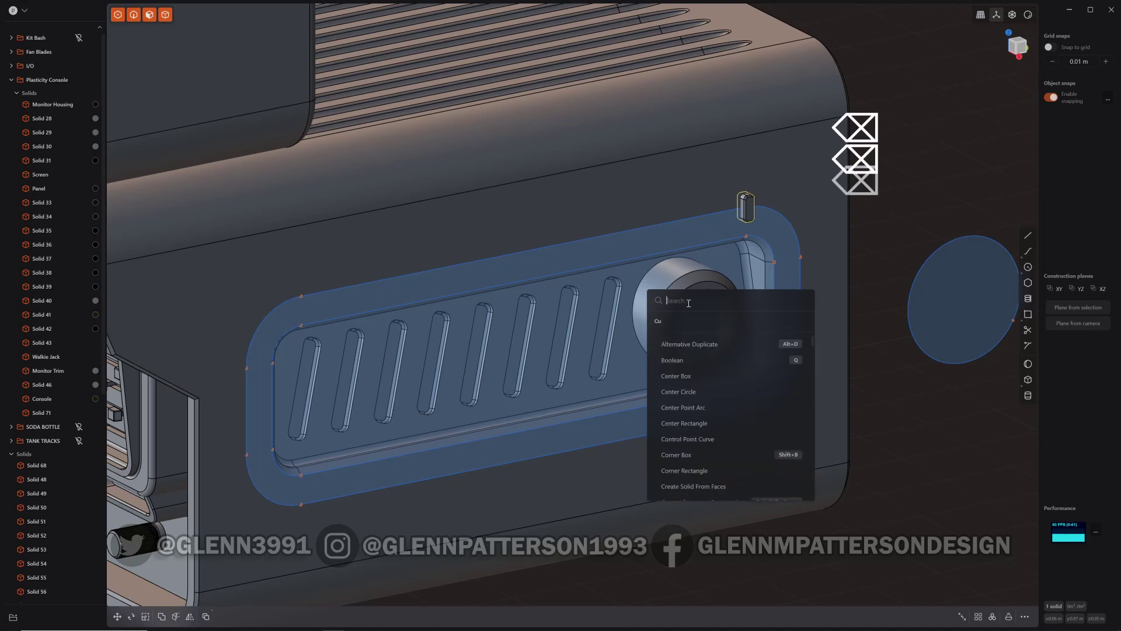
Curve-array 59 pegs along the offset outline, confirm, then undo the array.
click(658, 322)
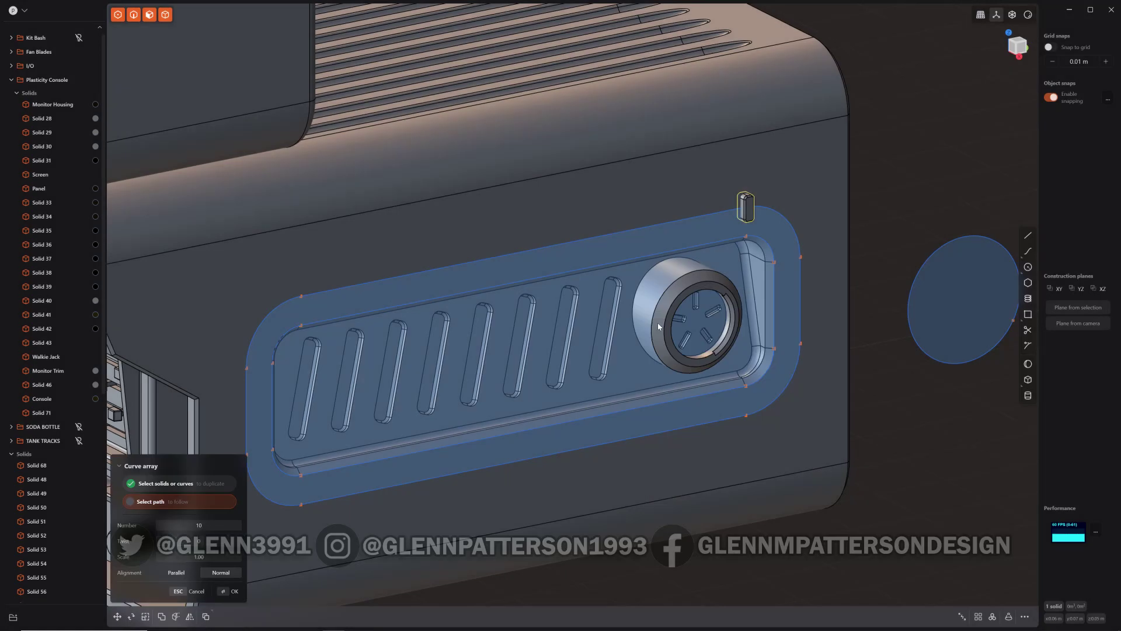
click(607, 238)
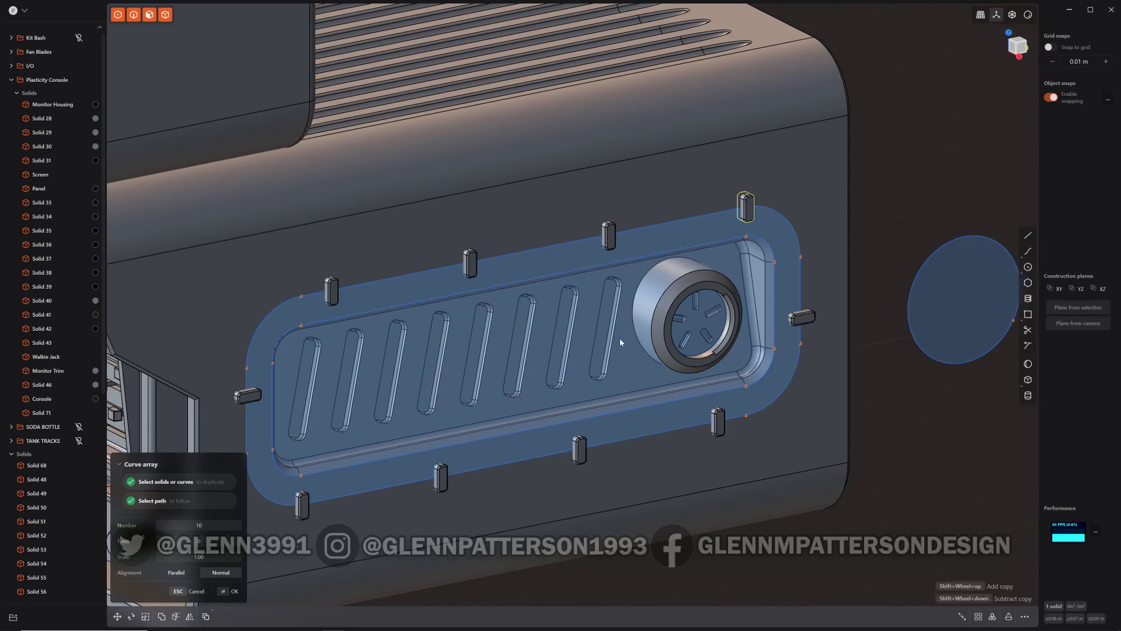
shift+scroll(619, 339, up, 7)
shift+scroll(623, 347, up, 17)
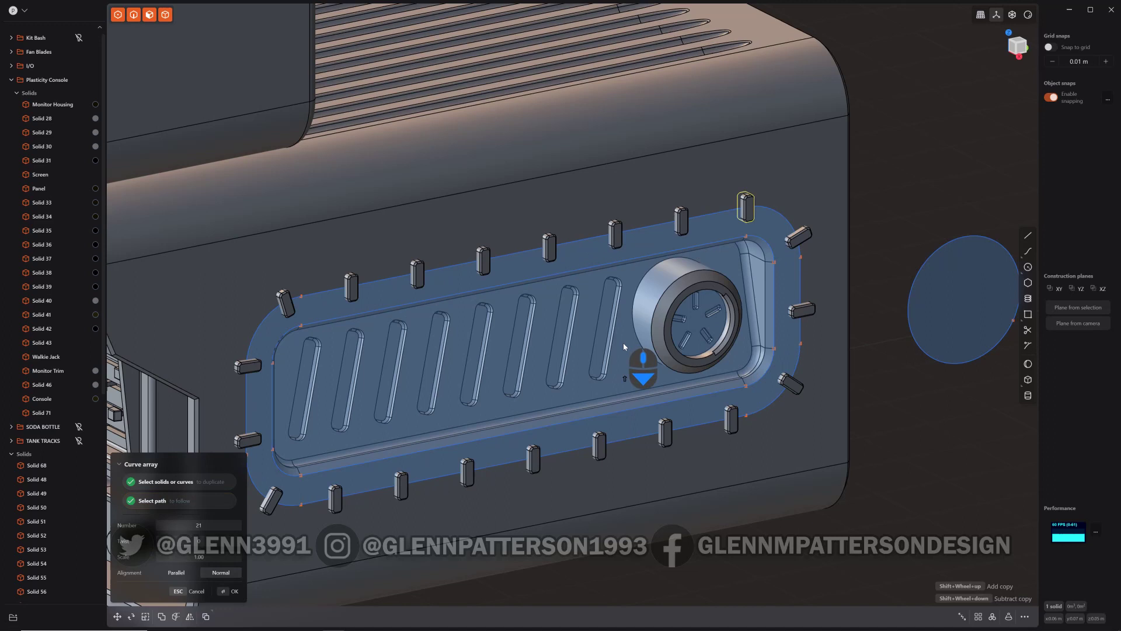
shift+scroll(620, 347, up, 16)
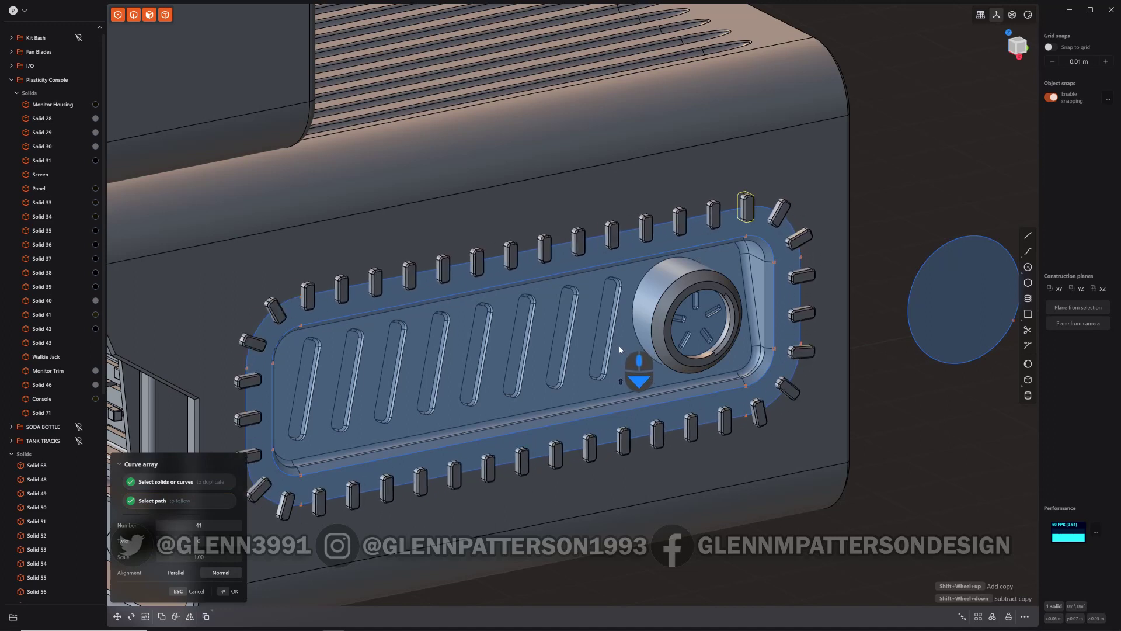
shift+scroll(611, 344, up, 9)
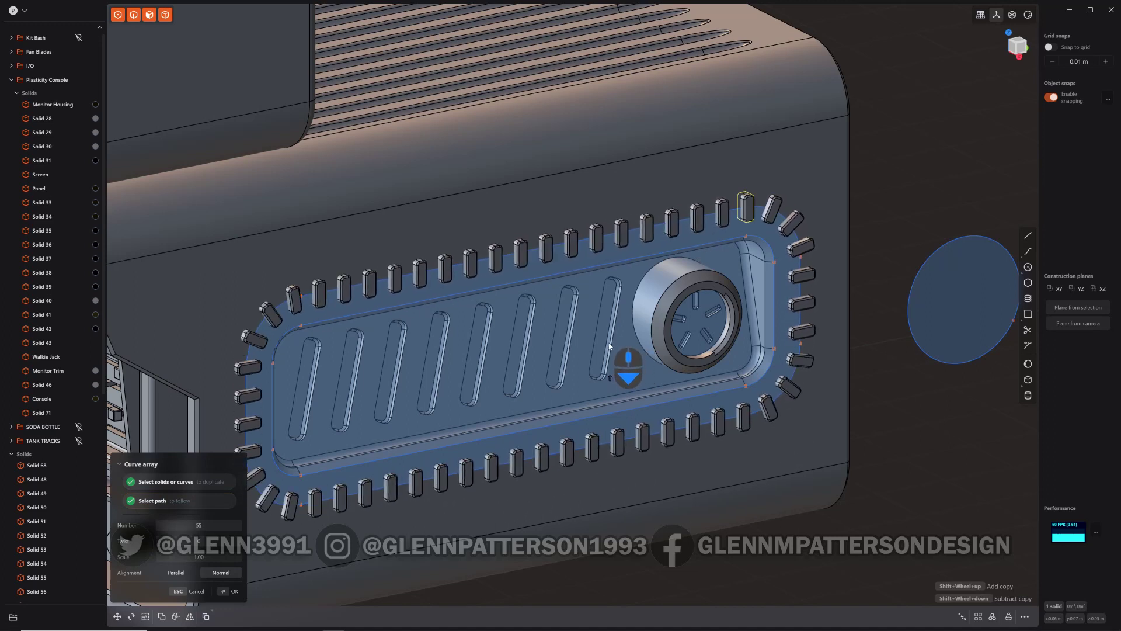
middle_drag(611, 345, 580, 345)
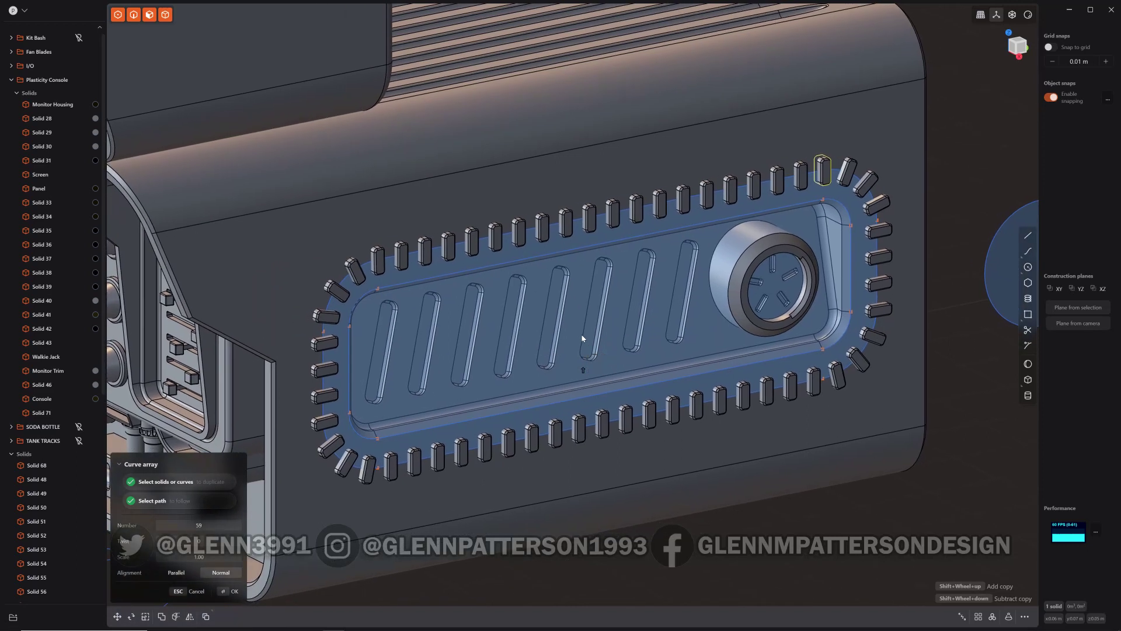
key(Return)
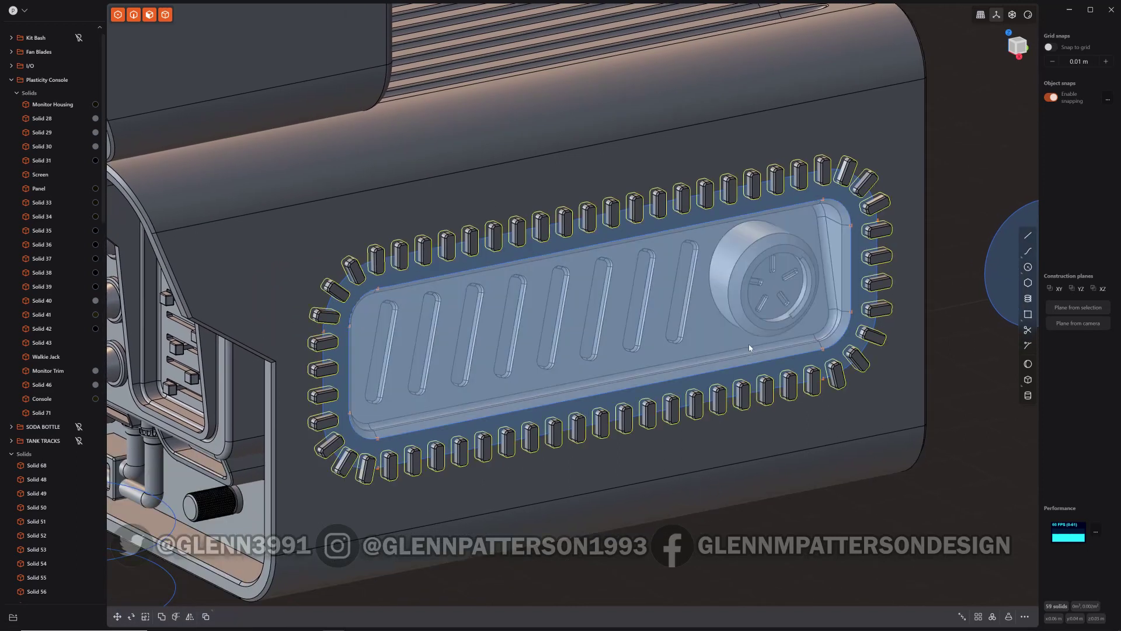
key(ctrl+z)
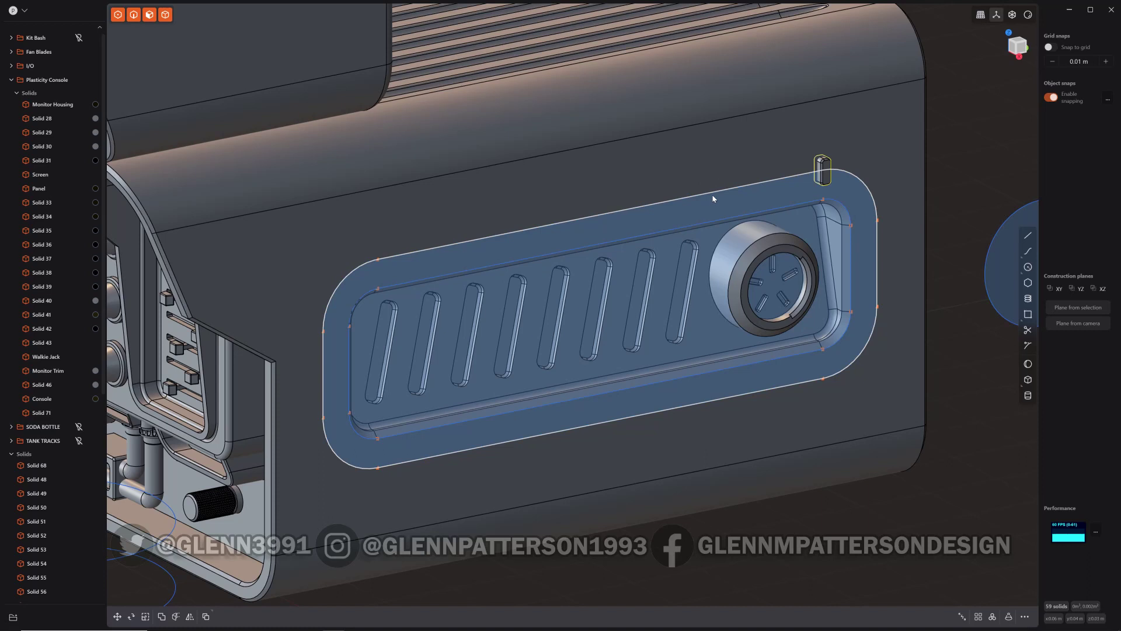
Delete the outline's three right-side curves: top-right arc, right edge, bottom-right arc.
click(707, 196)
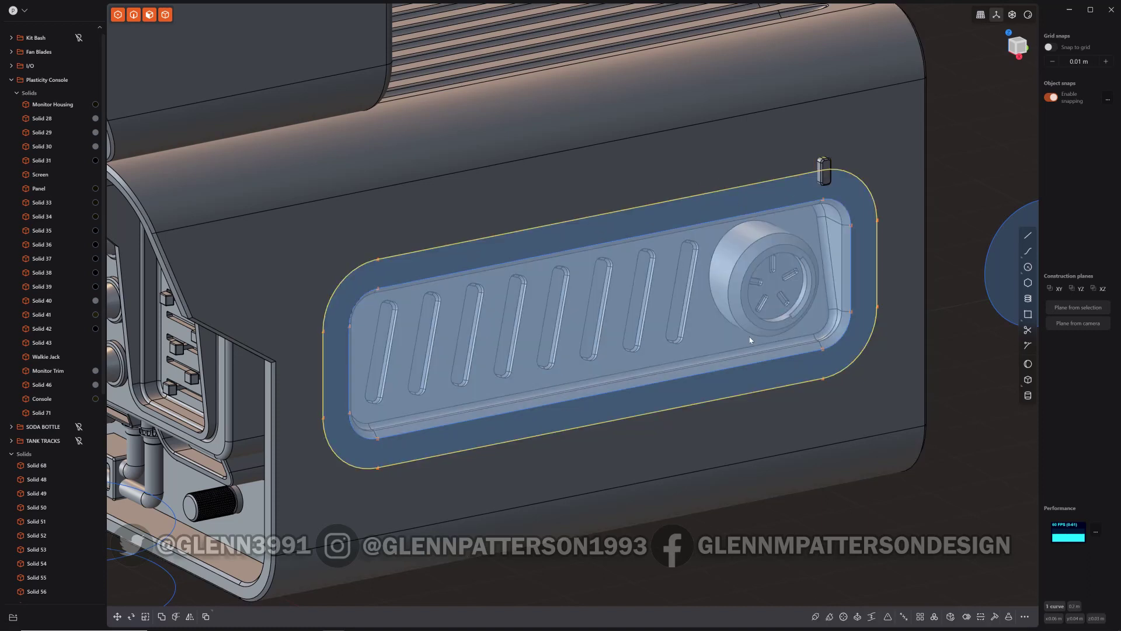
key(alt)
key(alt+j)
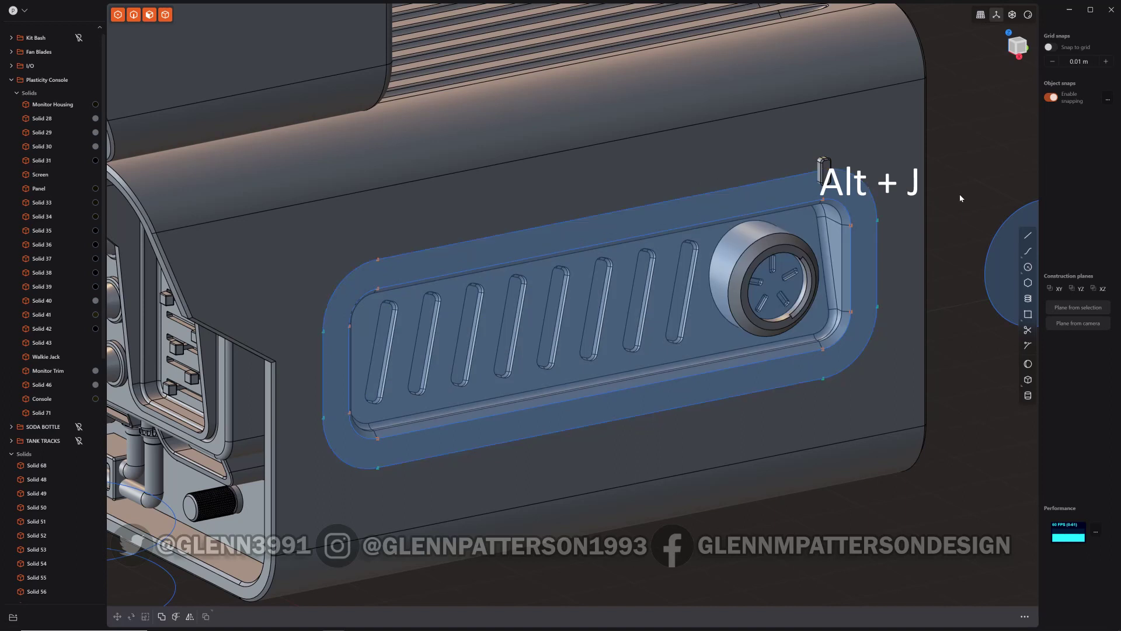
click(863, 186)
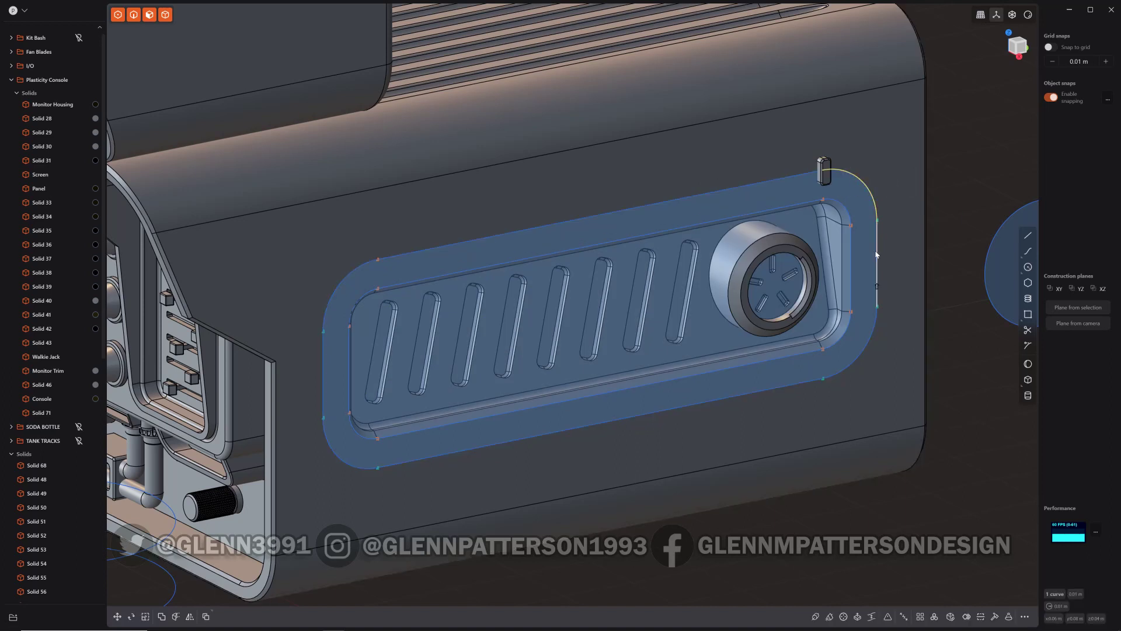
shift+click(878, 263)
shift+click(864, 366)
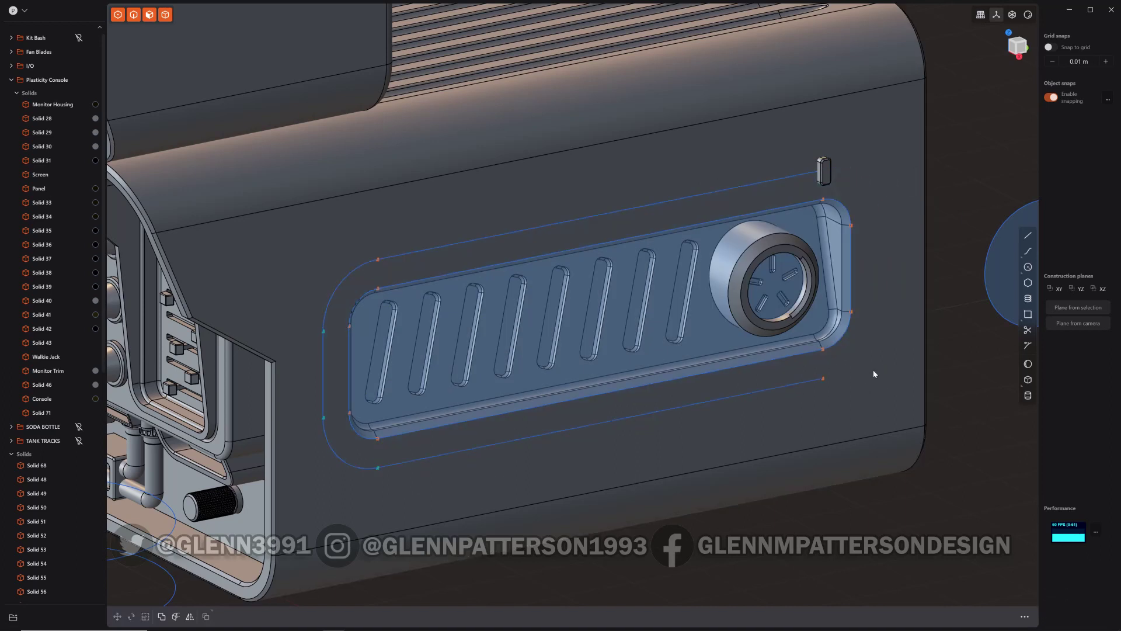
key(x)
Join the remaining five outline curves into a single open curve.
click(766, 184)
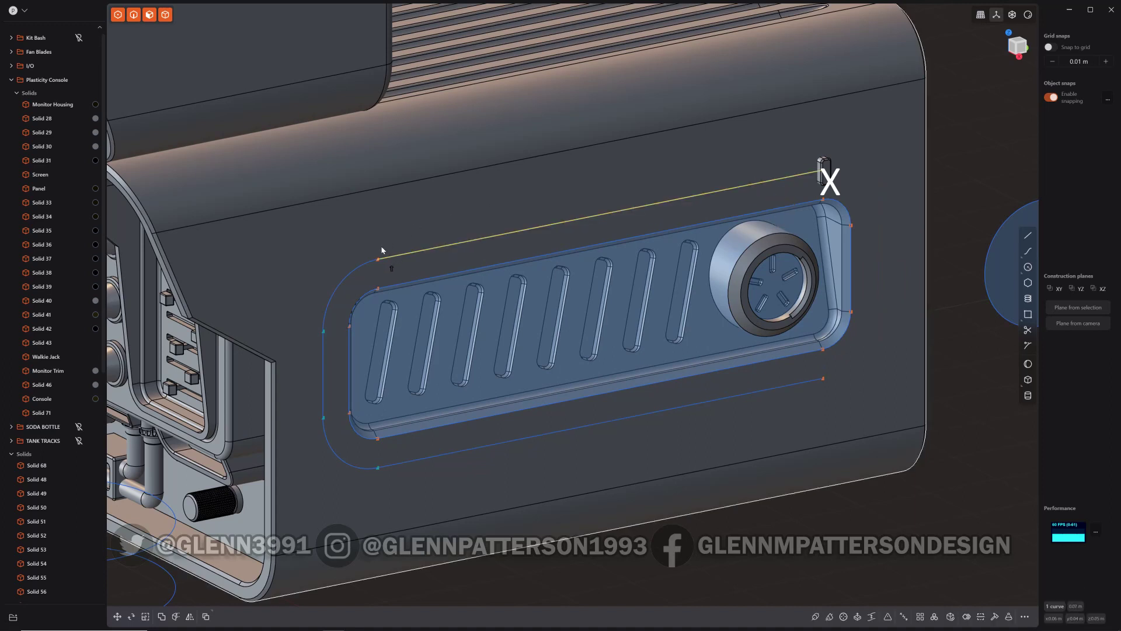
shift+click(357, 270)
shift+click(324, 366)
shift+click(337, 453)
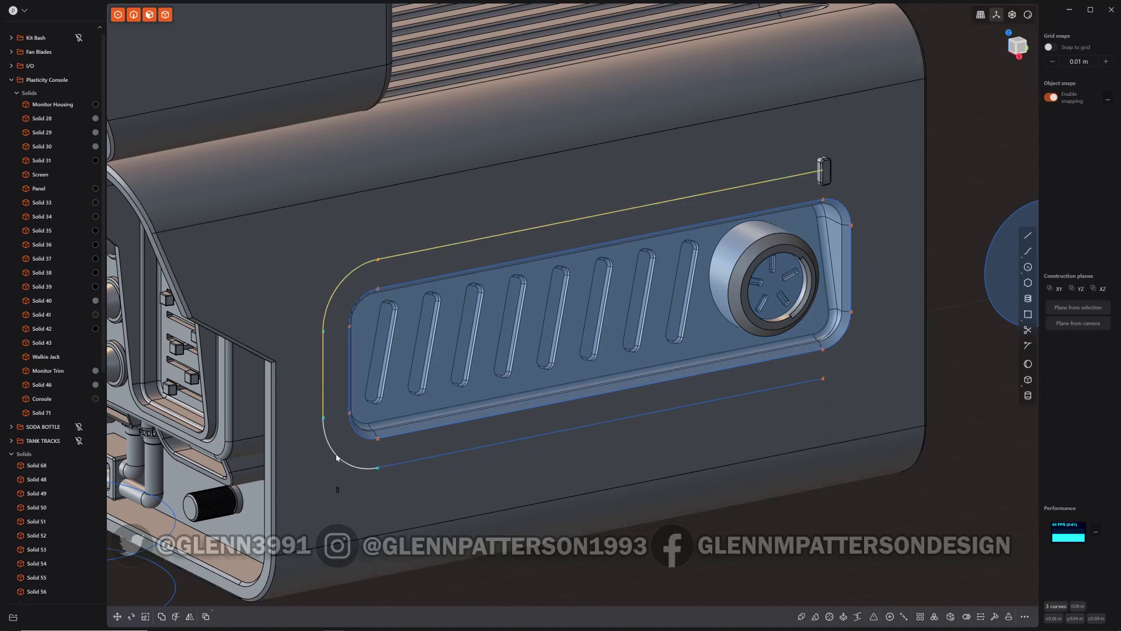
shift+click(411, 460)
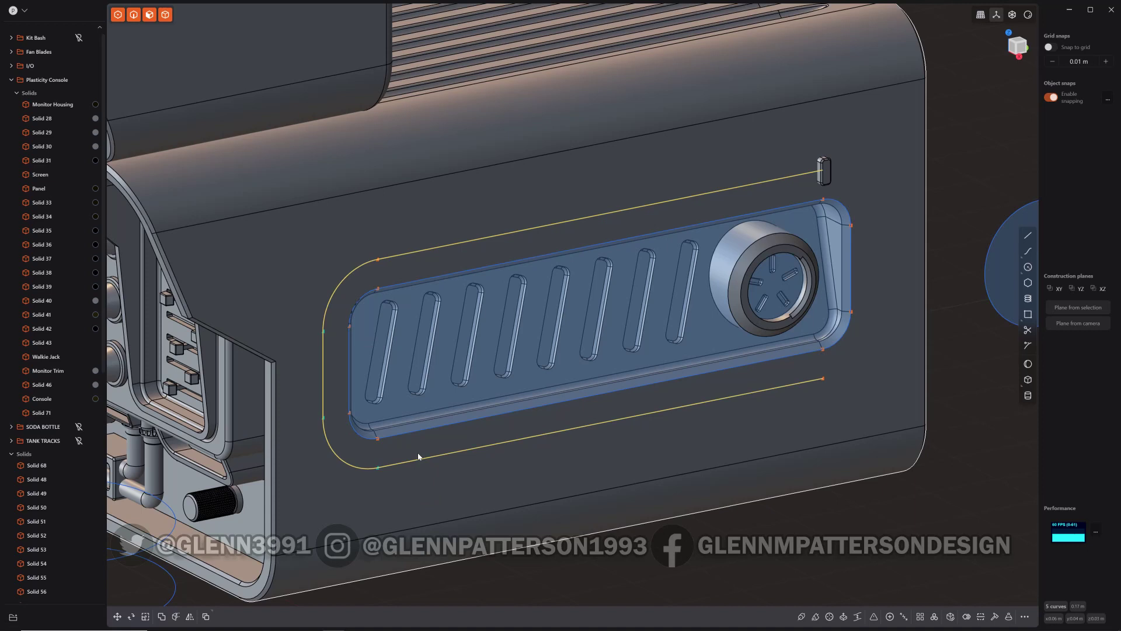
key(j)
key(Escape)
Curve-array the small peg along the joined open outline with 39 copies.
click(824, 172)
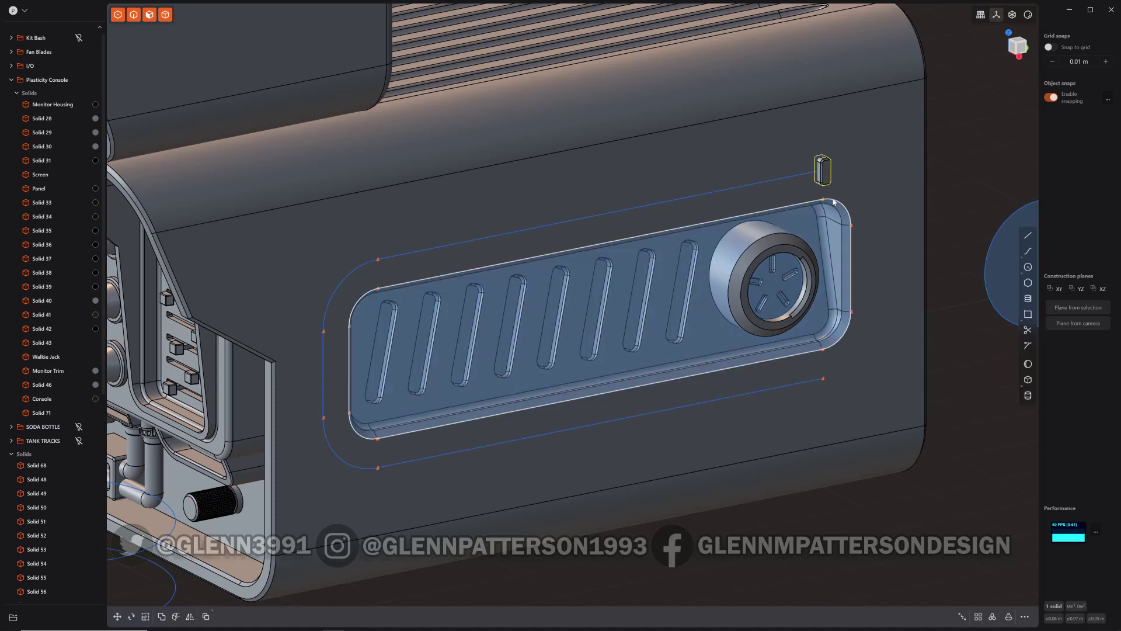
key(f)
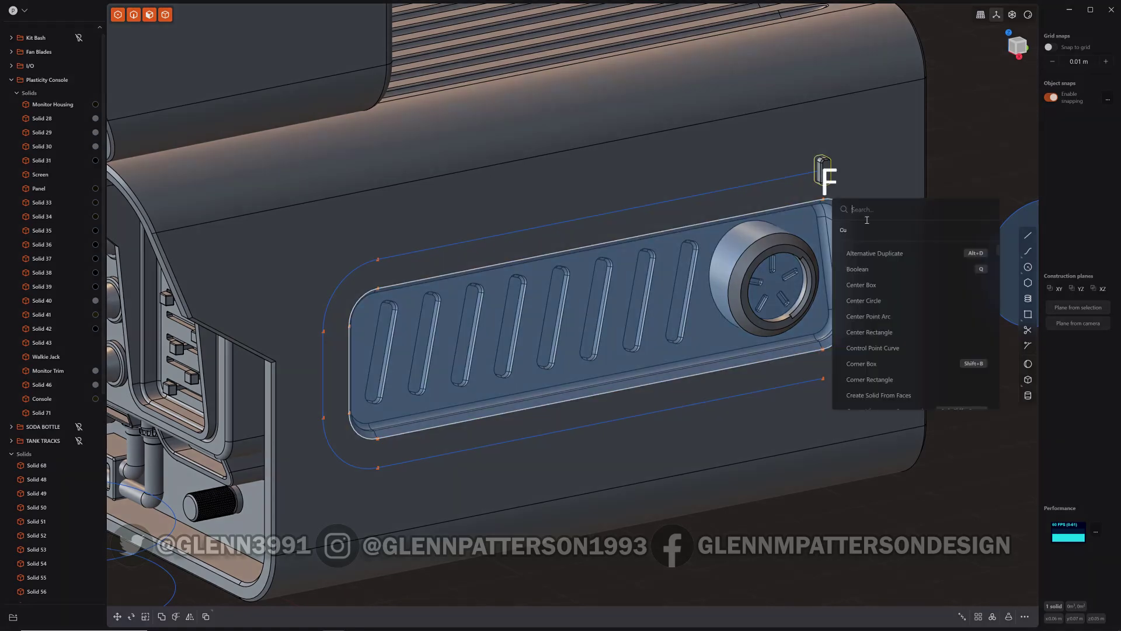
click(843, 234)
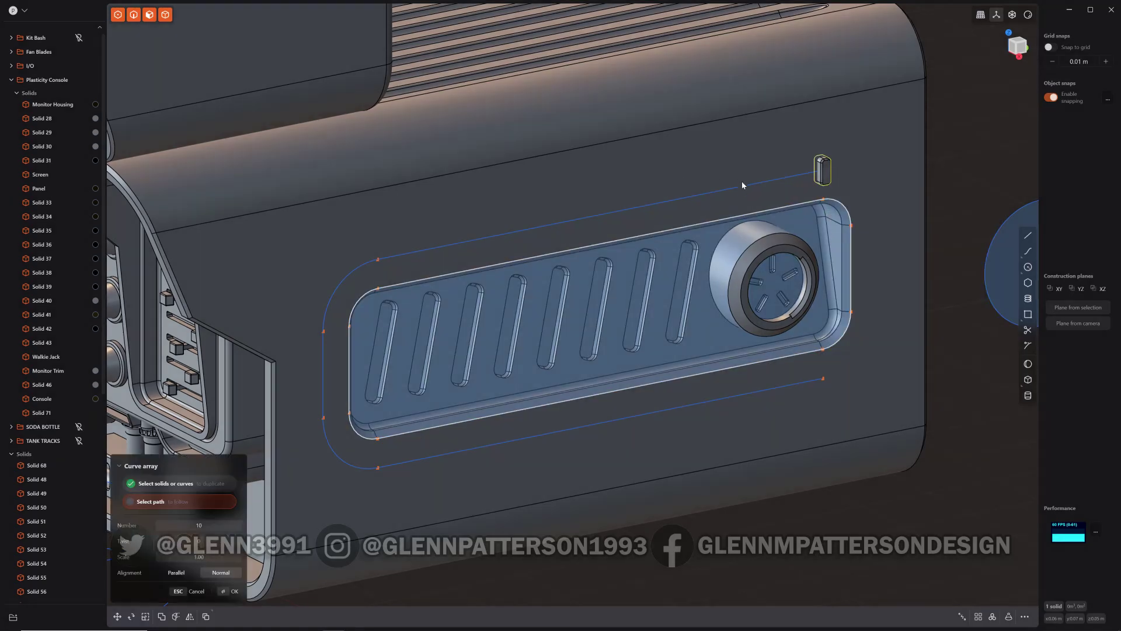
click(742, 187)
shift+scroll(744, 204, up, 20)
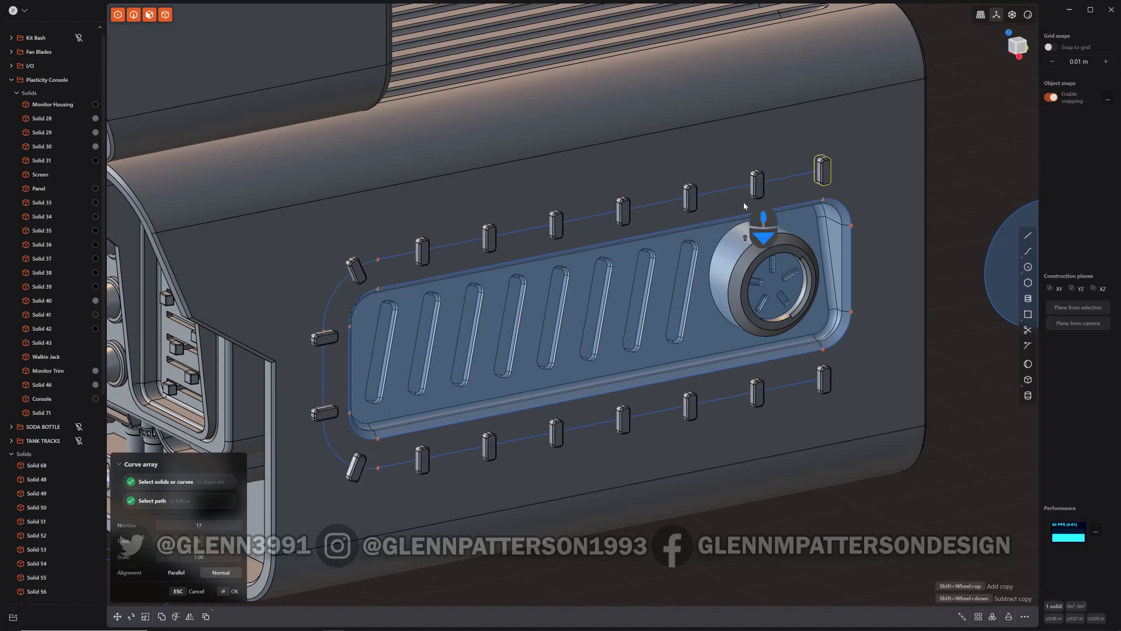
shift+scroll(744, 210, up, 8)
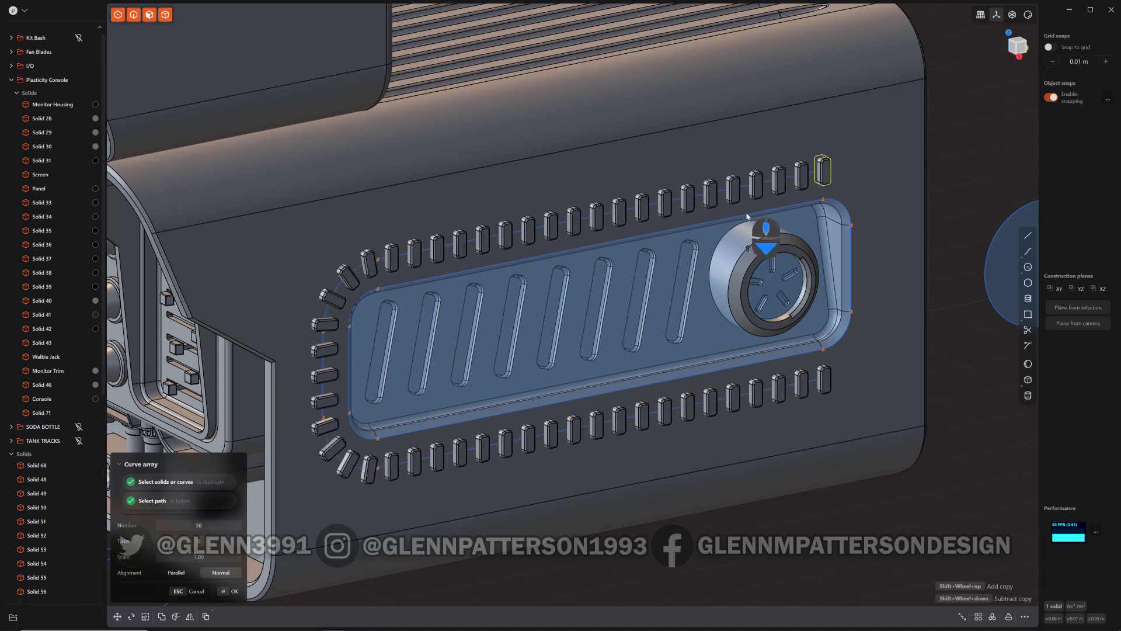
shift+scroll(744, 216, down, 1)
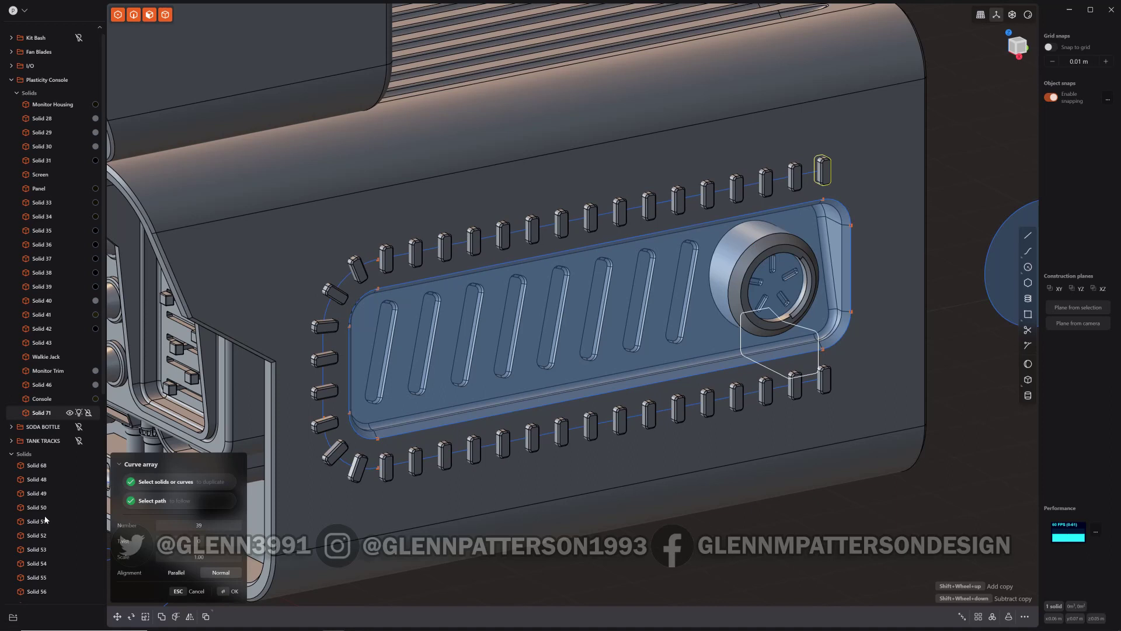
Preview Twist 360 and Scale 0.25 on the peg array, then cancel it.
click(216, 539)
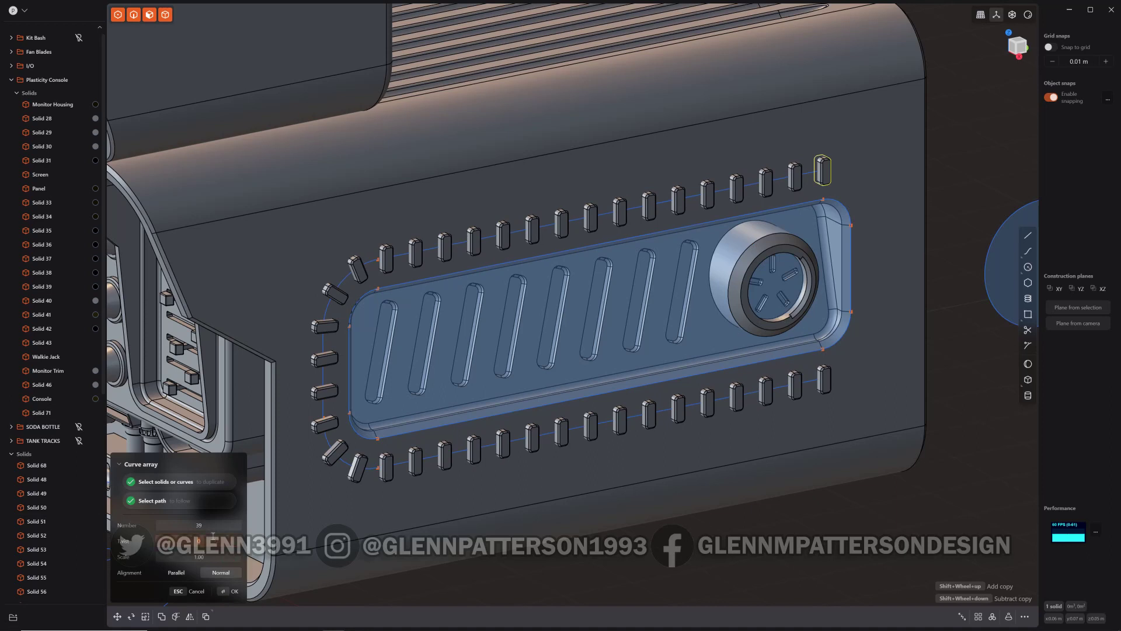
text(360)
key(Return)
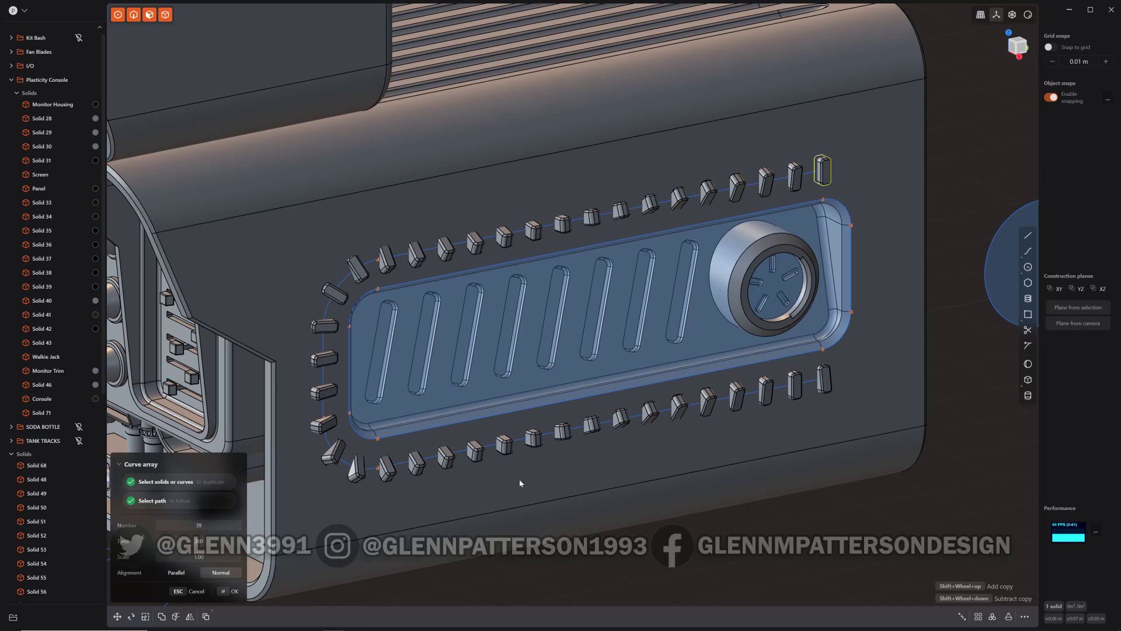
click(226, 556)
text(.25)
key(Return)
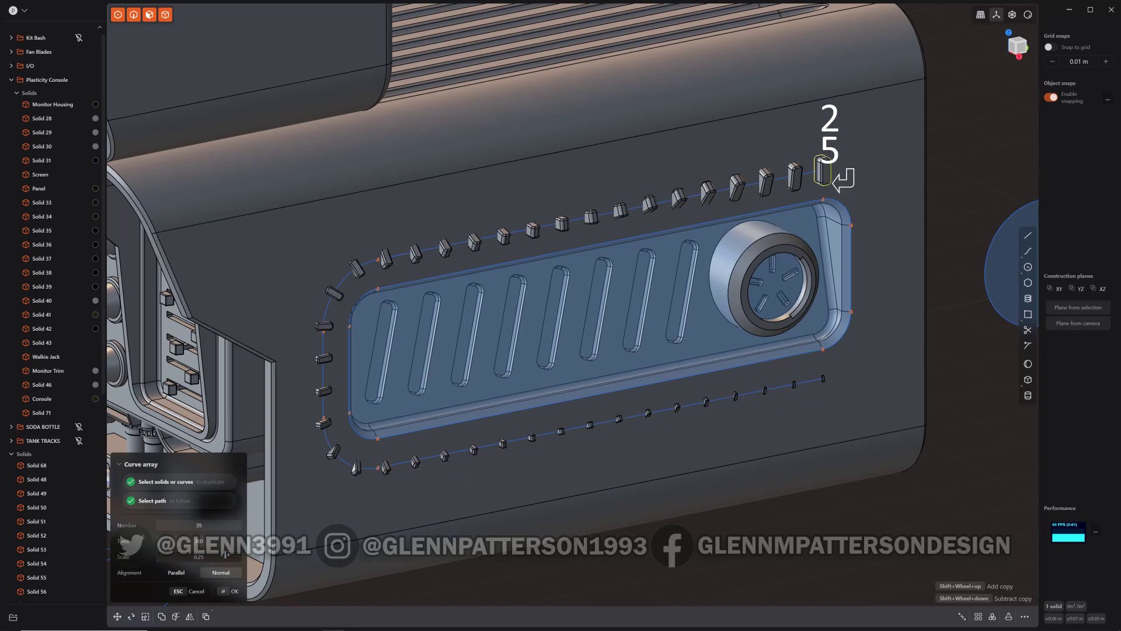
middle_drag(755, 513, 690, 450)
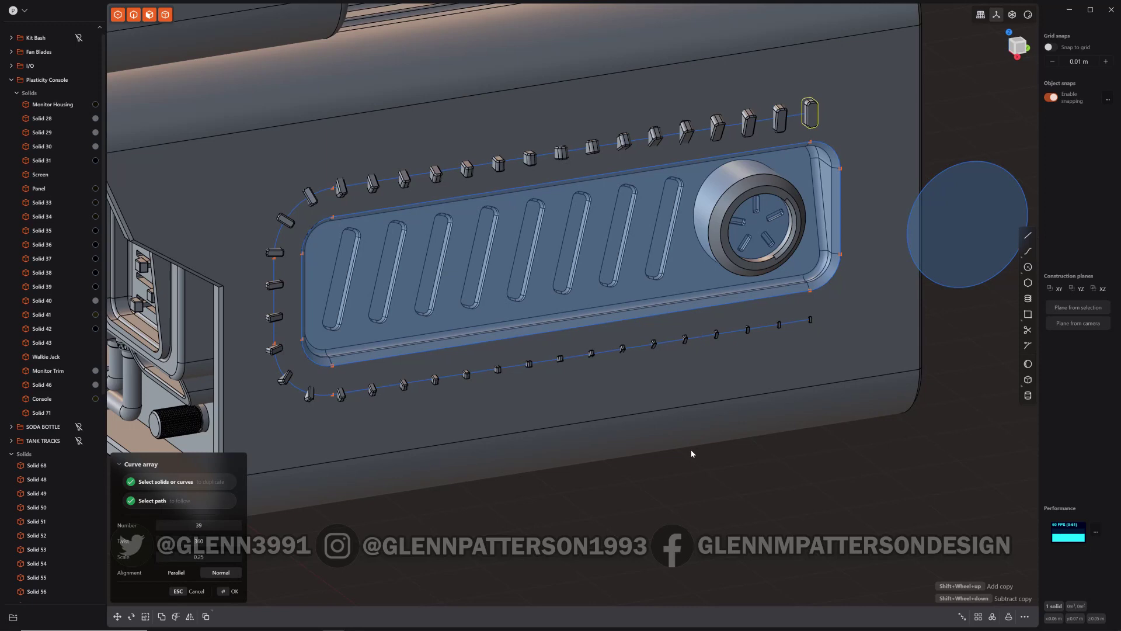
key(Escape)
Project the blue disc's circle curve onto the console housing.
middle_drag(560, 478, 444, 421)
scroll(457, 411, up, 3)
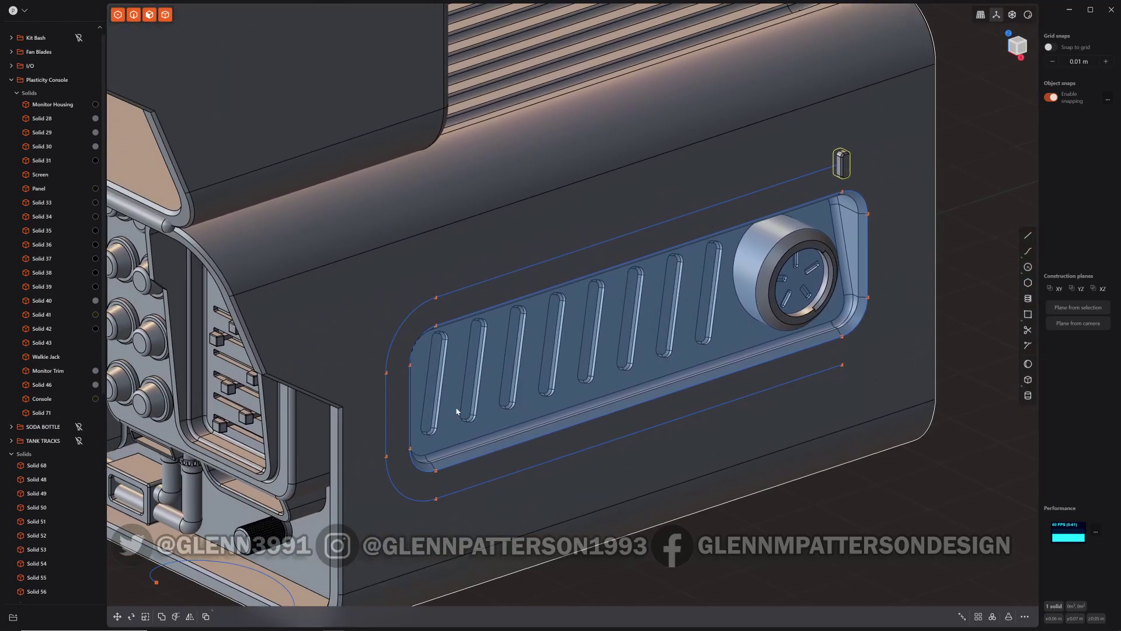
shift+middle_drag(749, 303, 704, 324)
click(948, 239)
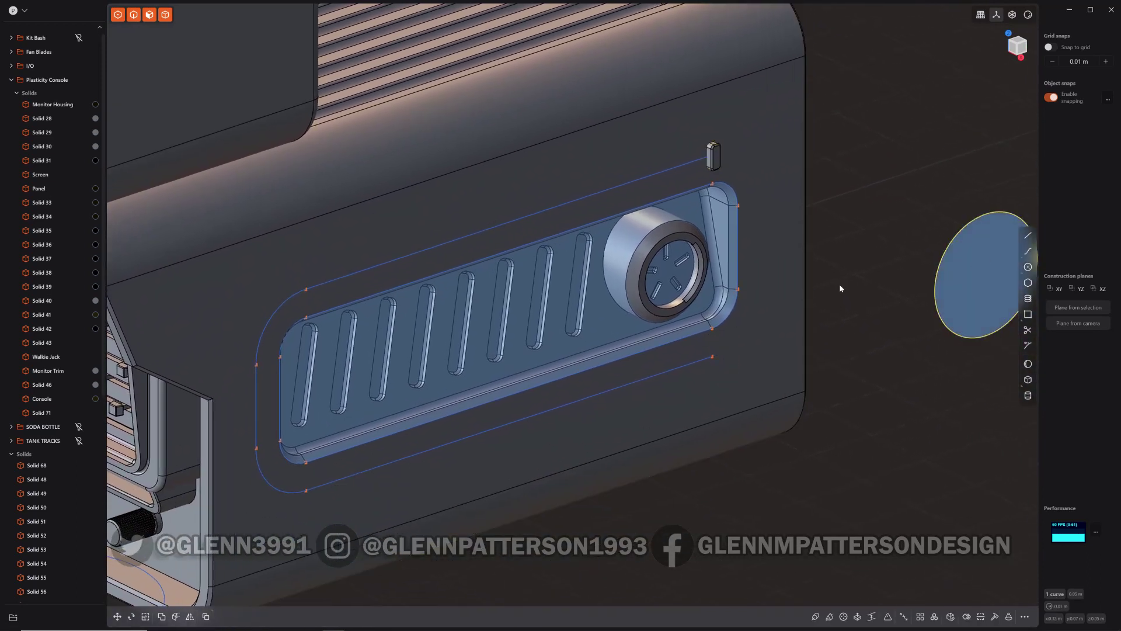
key(p)
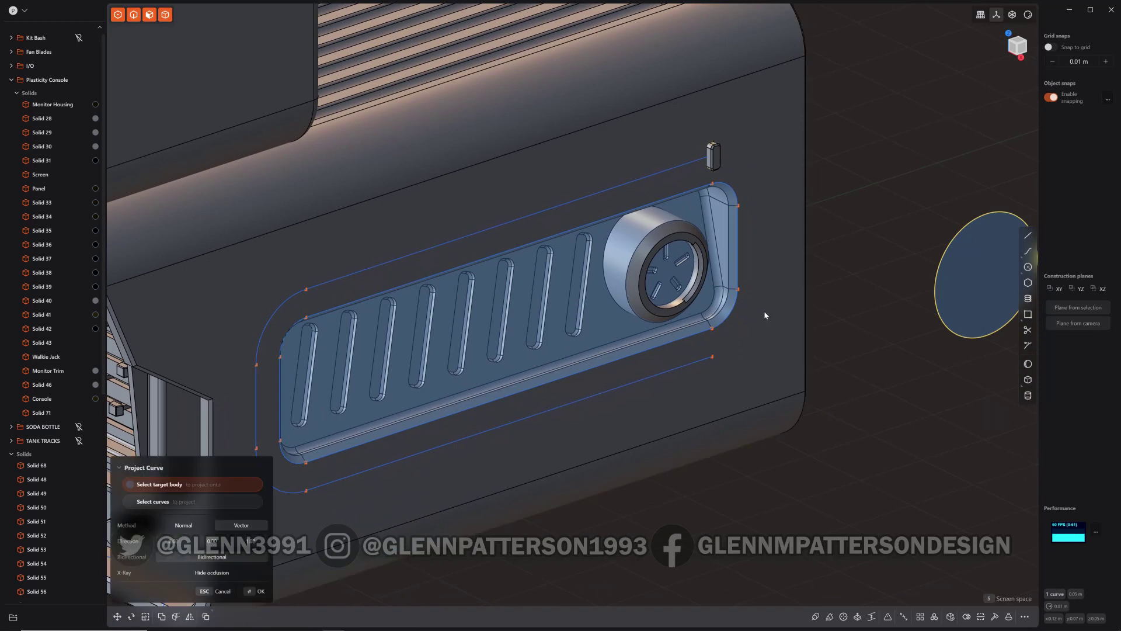
click(595, 143)
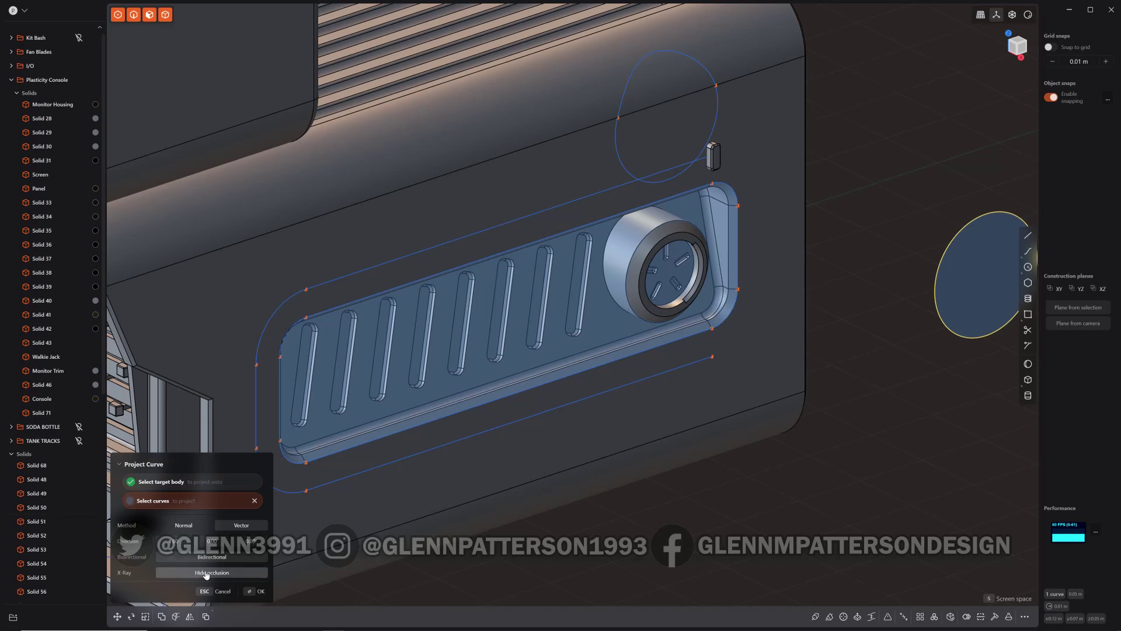
click(260, 592)
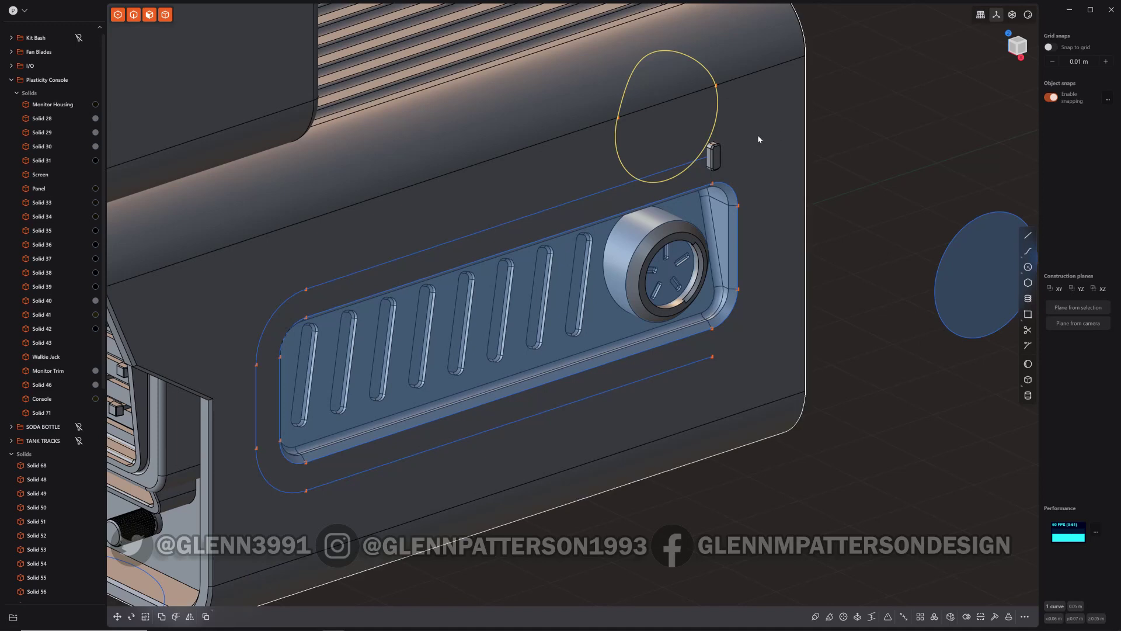
click(715, 156)
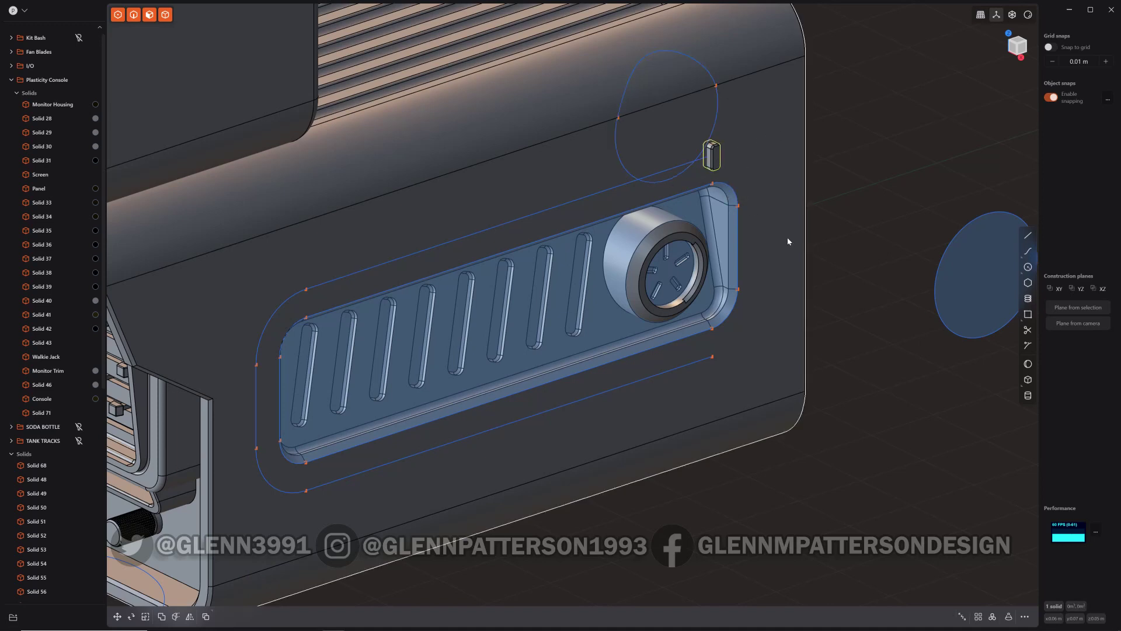
Duplicate the peg onto the projected circle's midpoint and start a Curve Array for it.
key(shift+d)
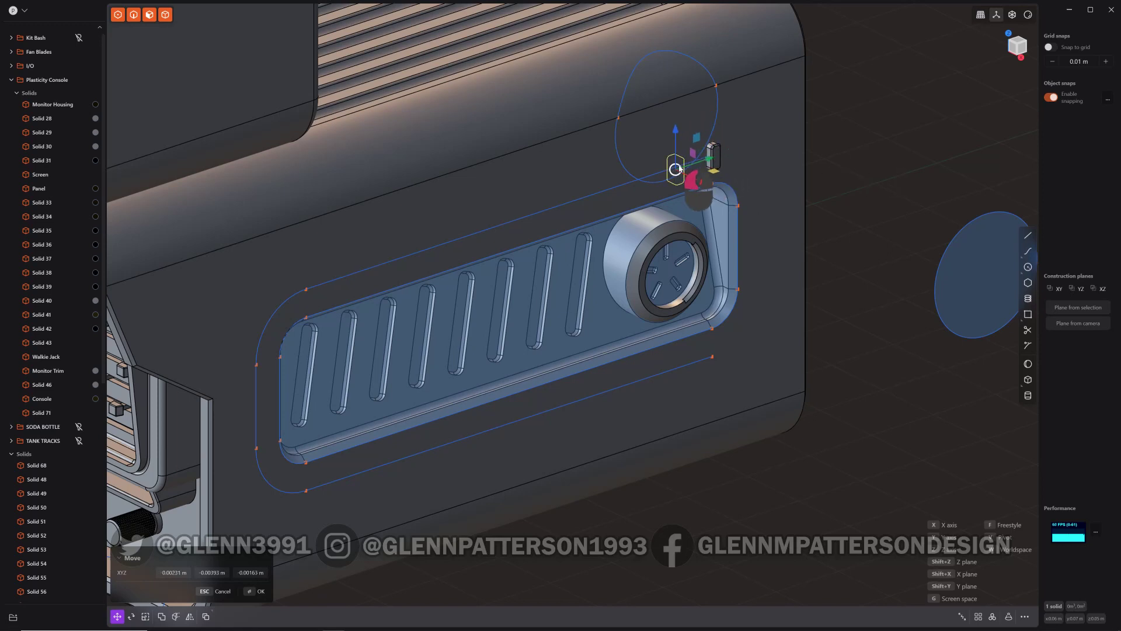
key(ctrl)
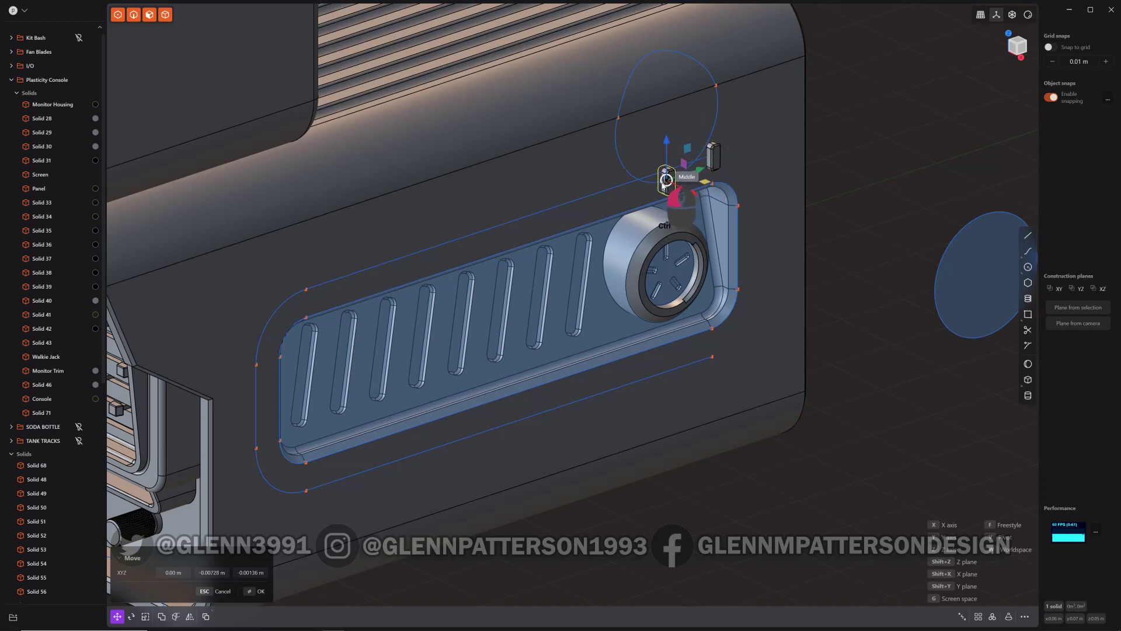
click(666, 179)
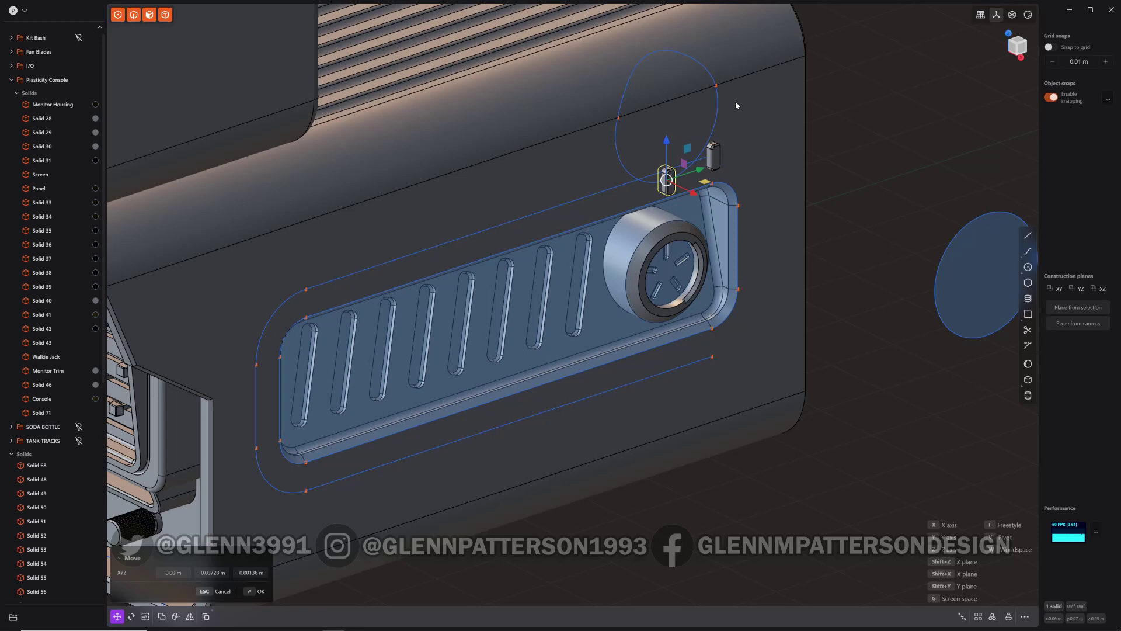
key(f)
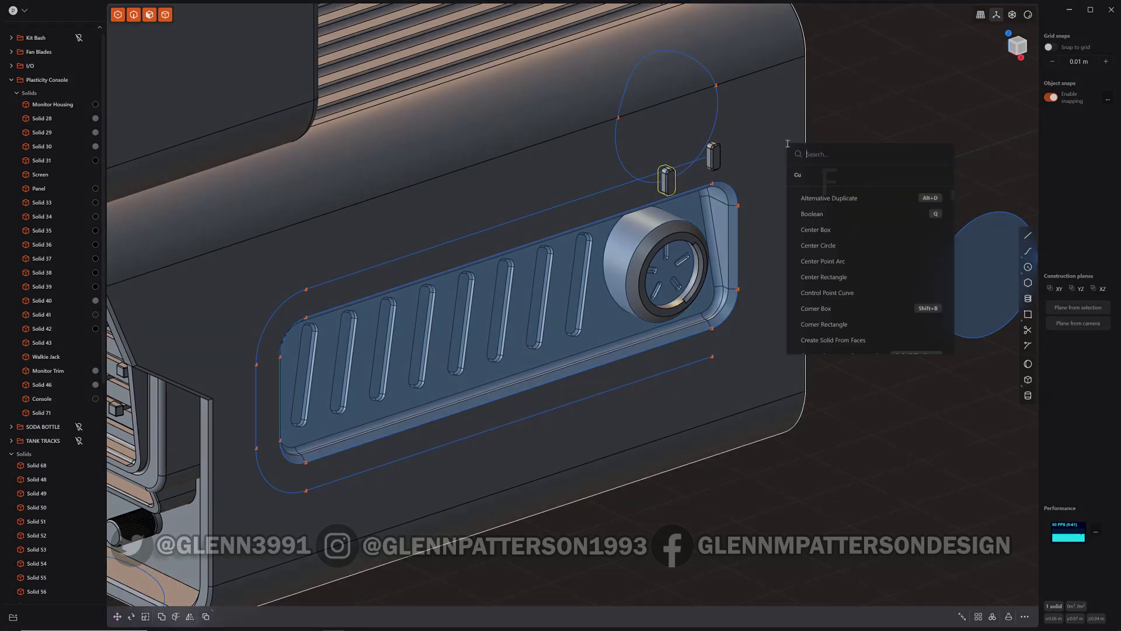
click(797, 173)
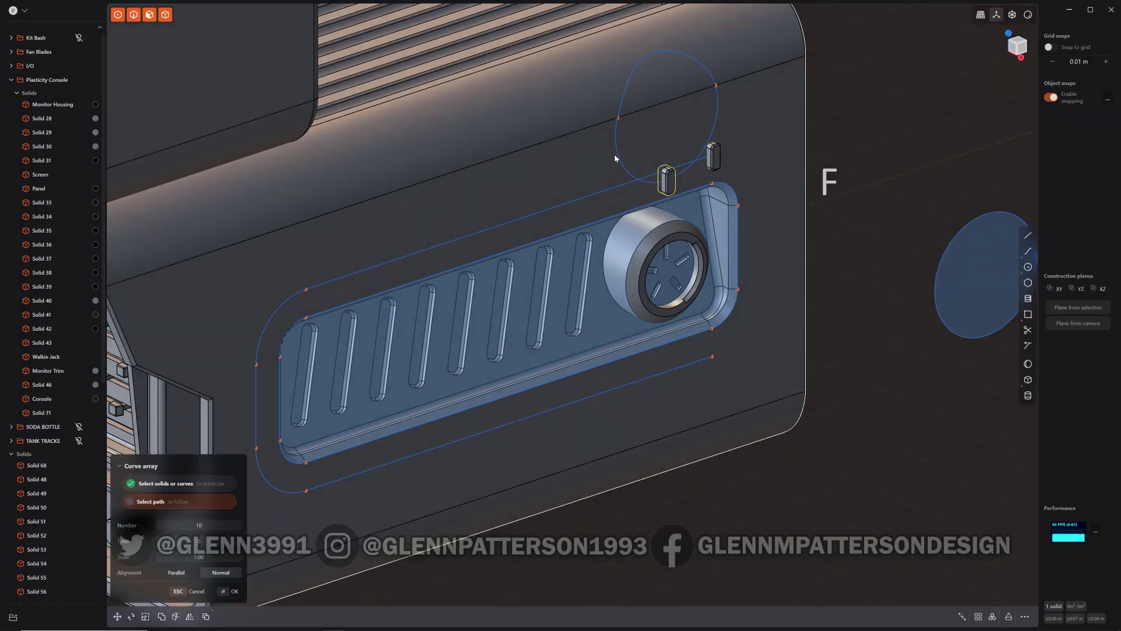
Preview a 17-peg Curve Array around the projected circle, then cancel it.
click(619, 157)
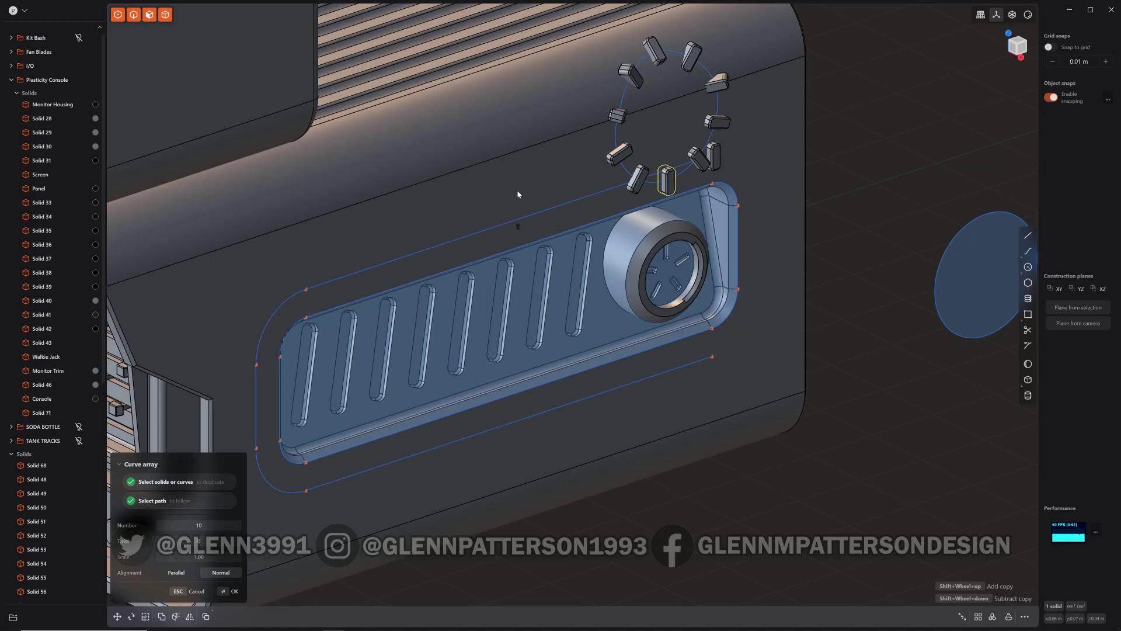
shift+scroll(517, 194, down, 7)
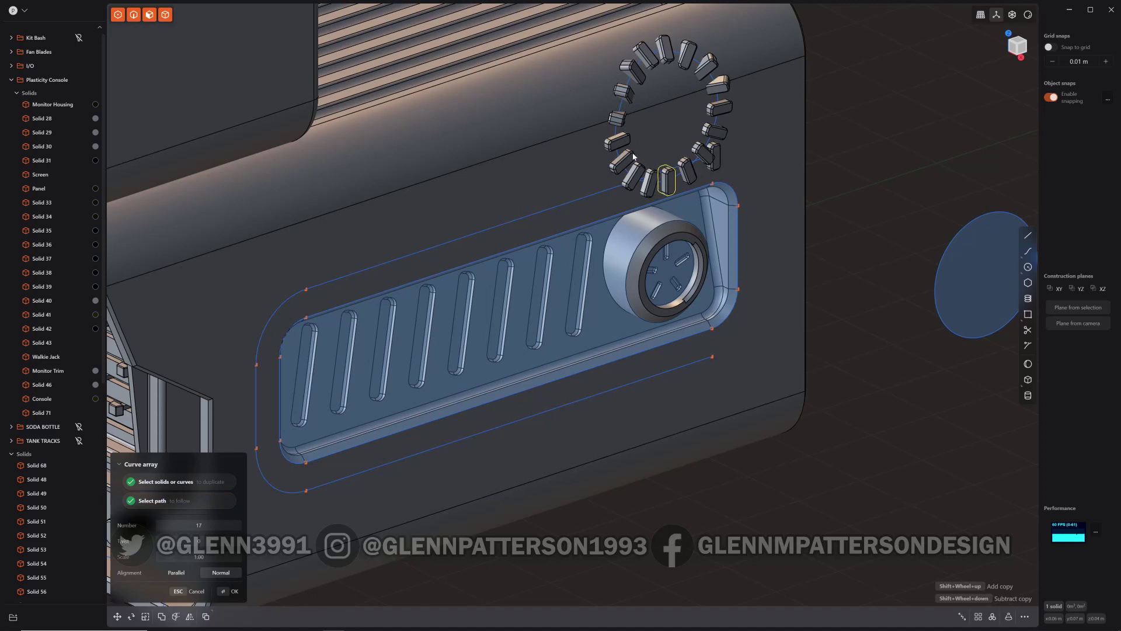
middle_drag(628, 158, 648, 178)
key(Escape)
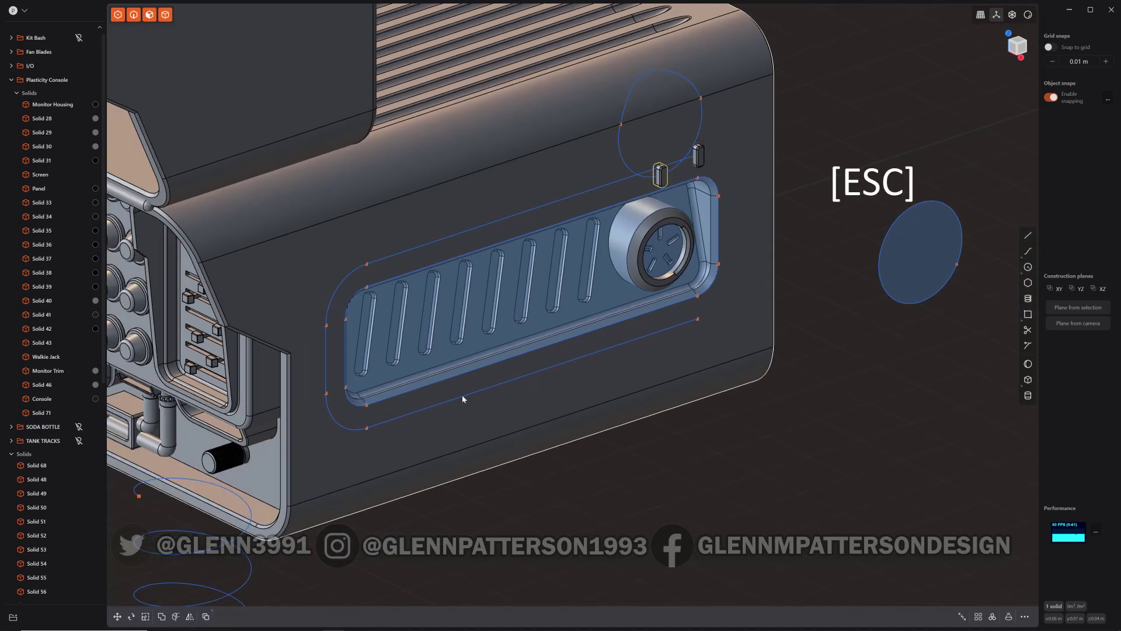
middle_drag(463, 396, 621, 380)
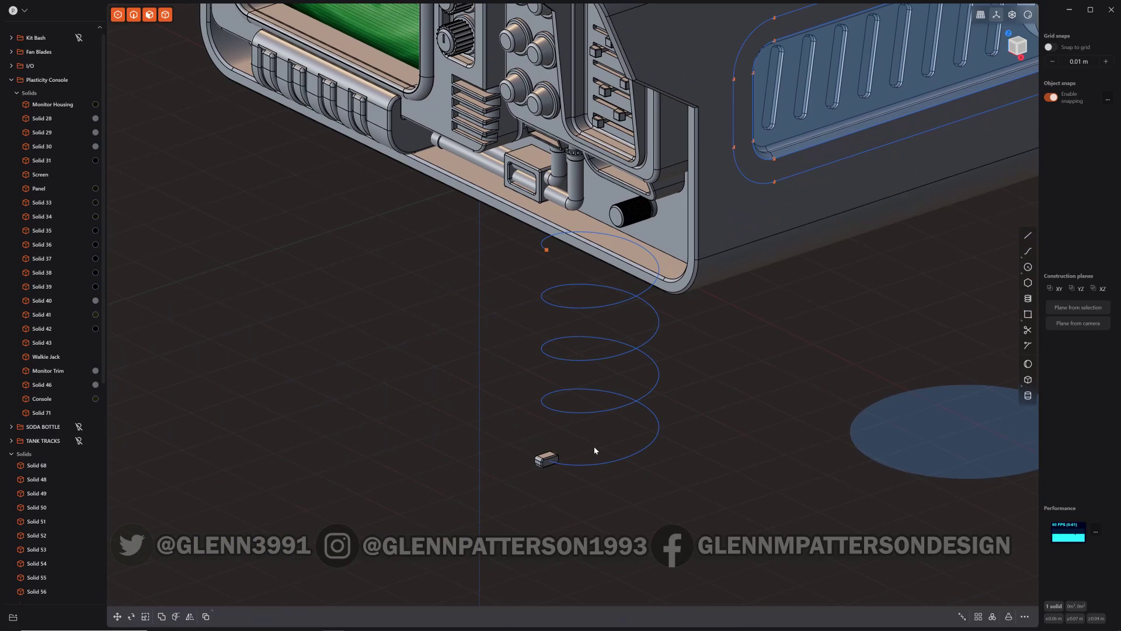
click(582, 463)
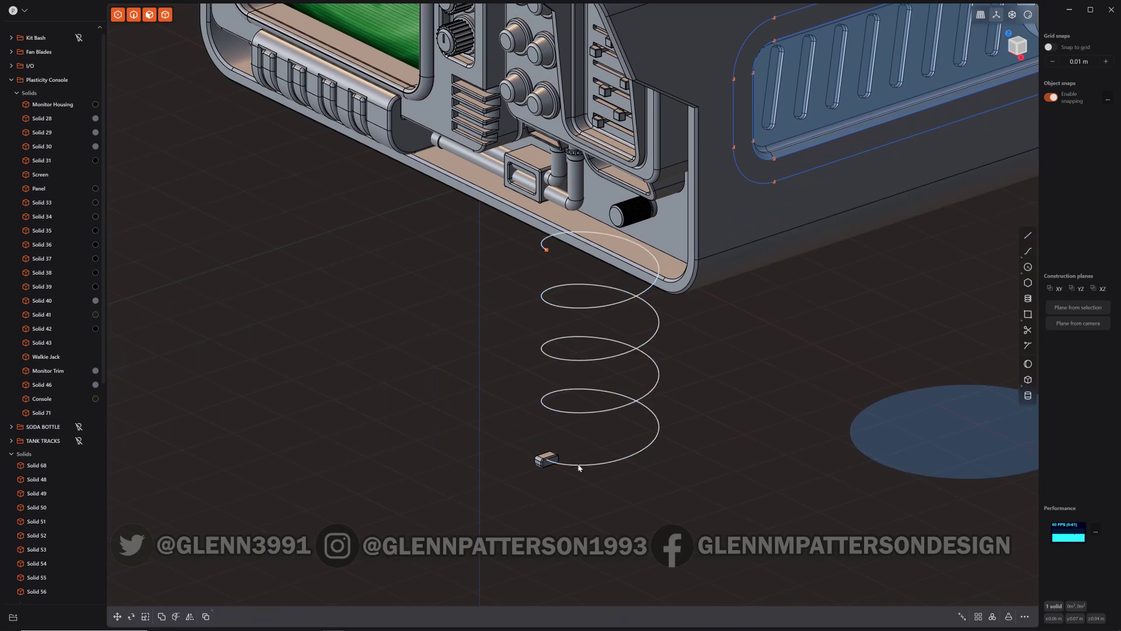
click(545, 463)
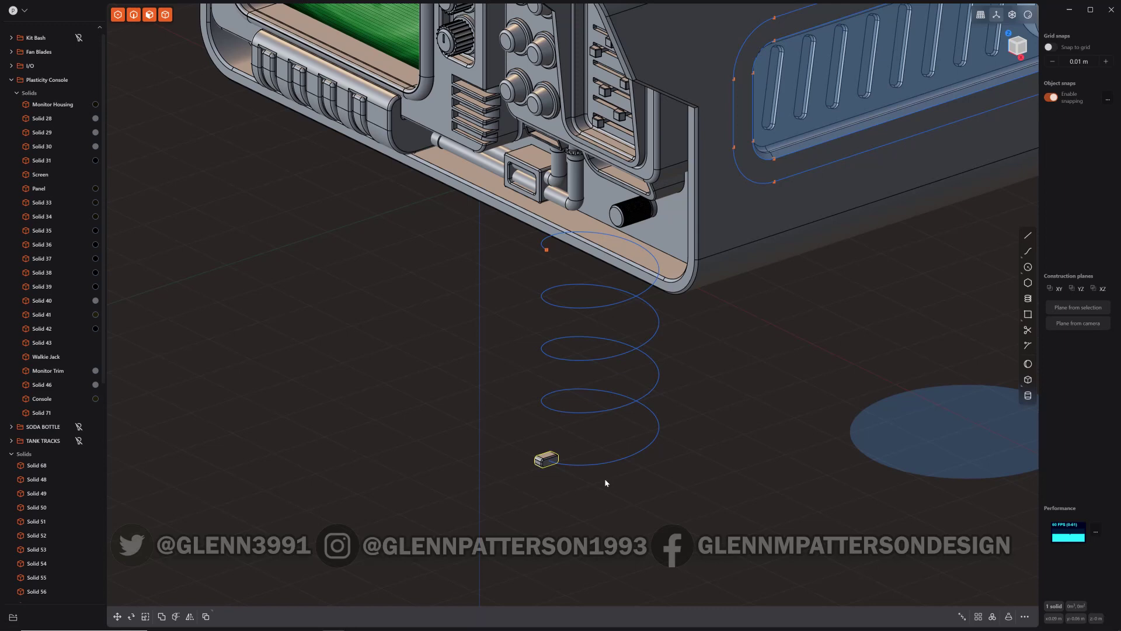
key(f)
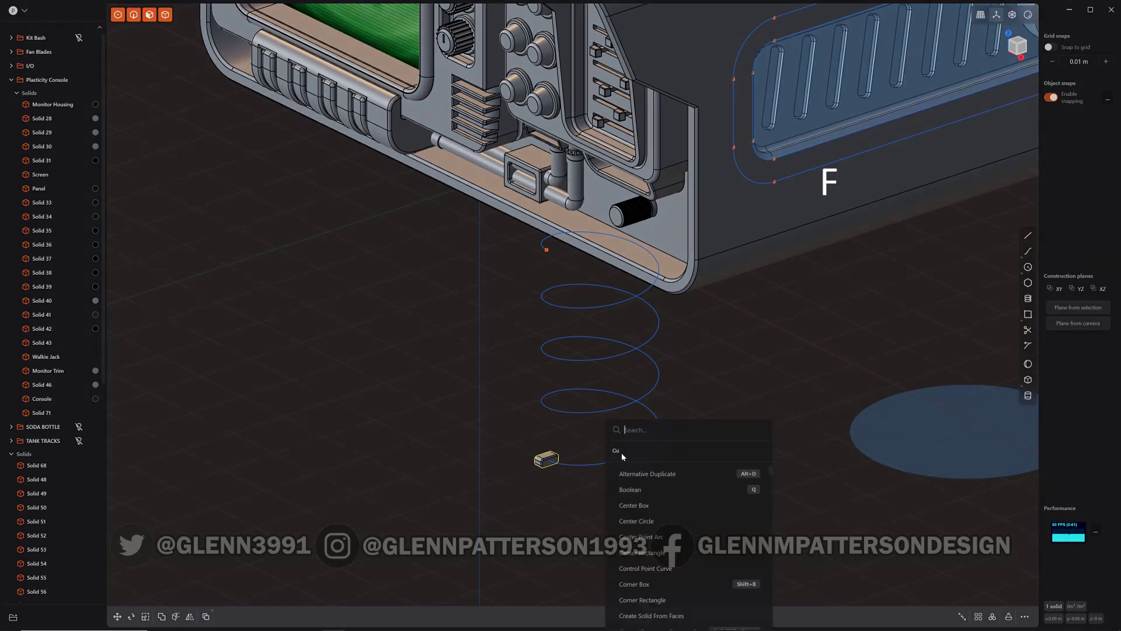
click(621, 453)
click(598, 465)
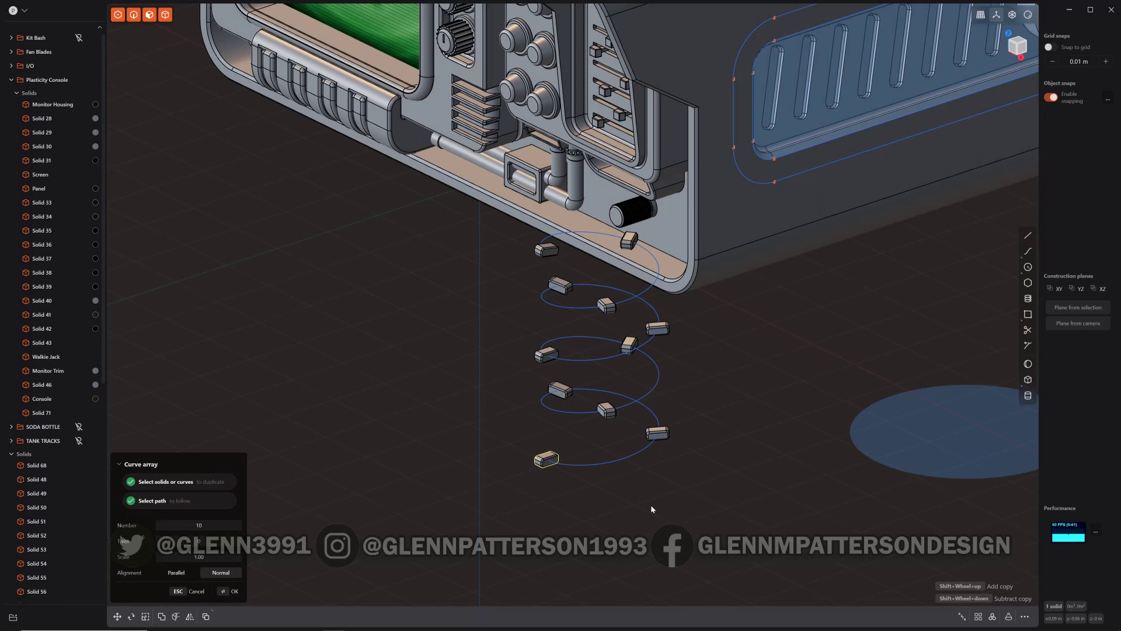
shift+scroll(653, 500, up, 6)
shift+scroll(656, 490, up, 18)
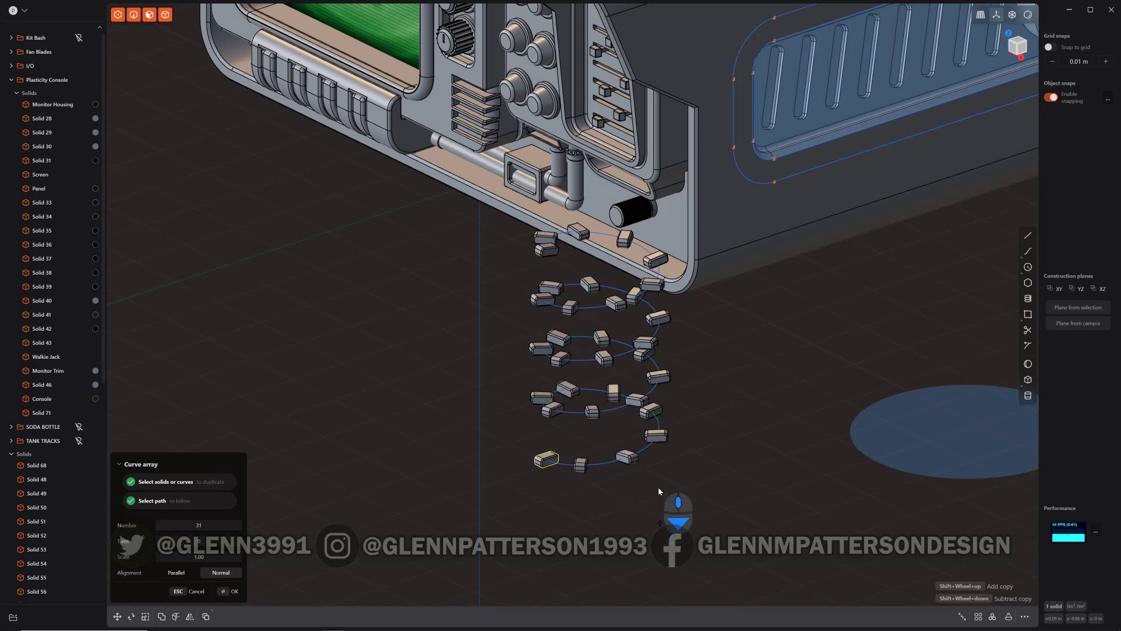
shift+scroll(660, 488, up, 17)
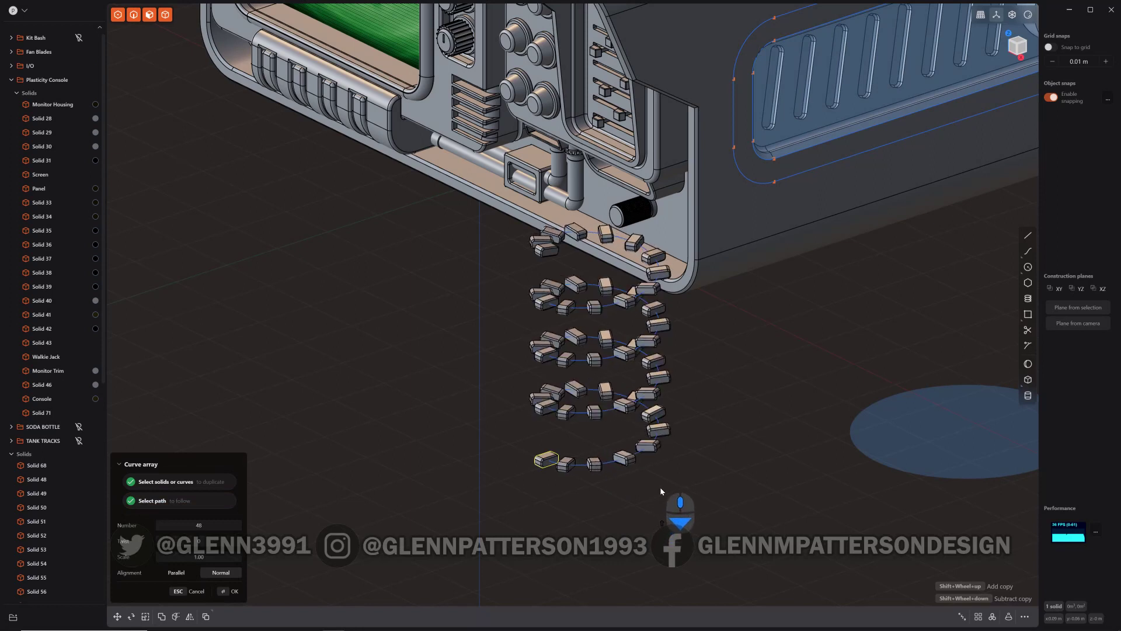
shift+scroll(661, 490, up, 11)
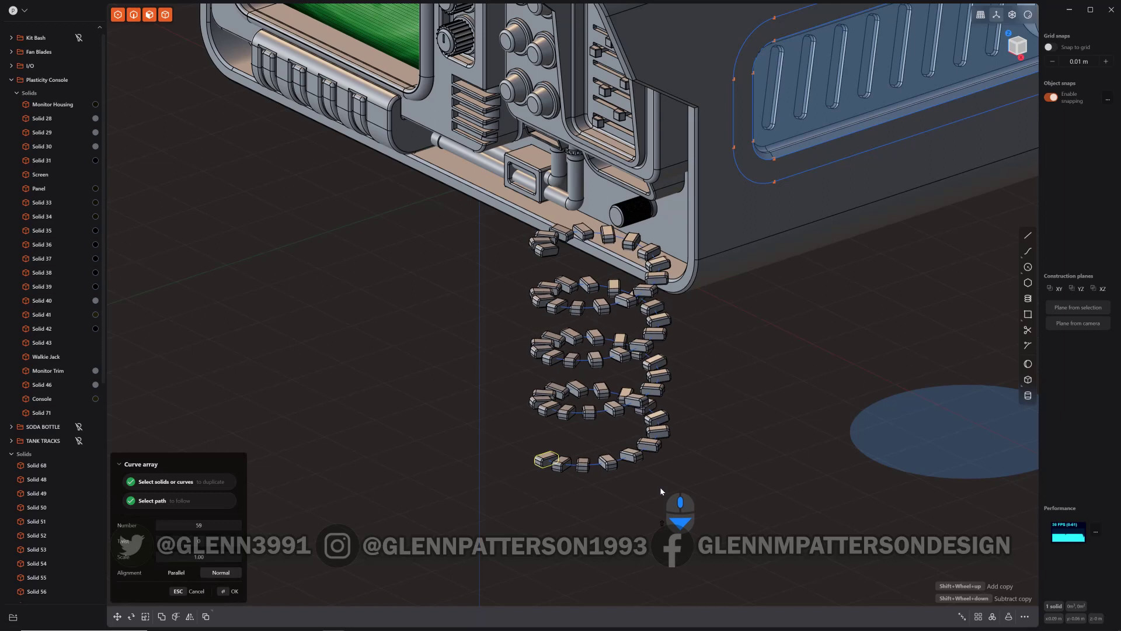
shift+scroll(661, 488, up, 6)
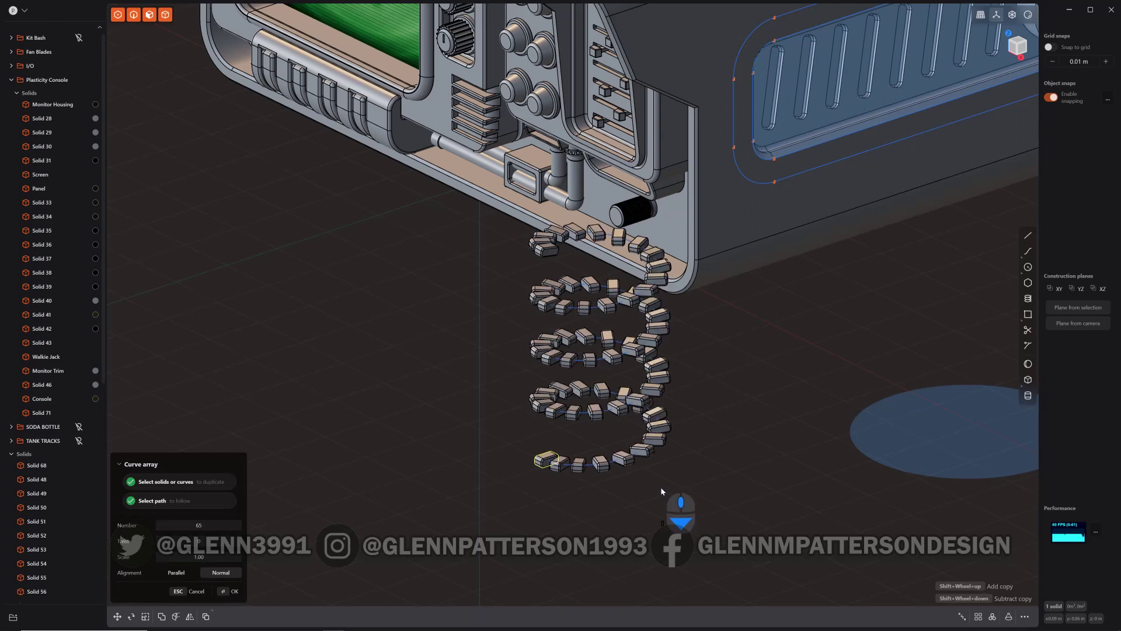
shift+scroll(662, 491, up, 6)
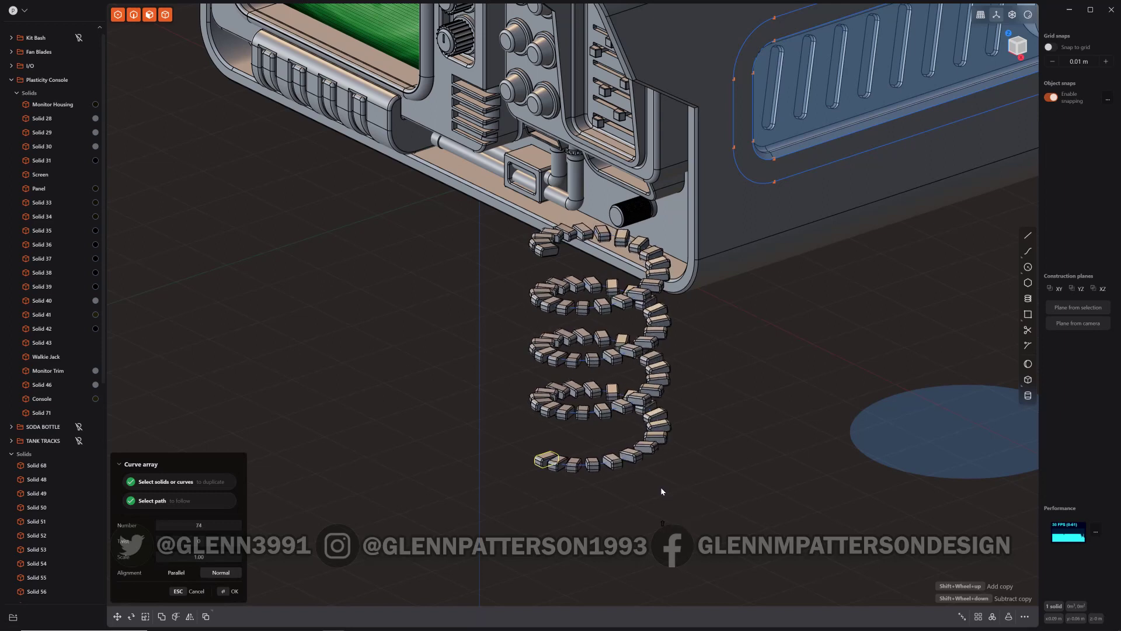
shift+scroll(662, 491, up, 1)
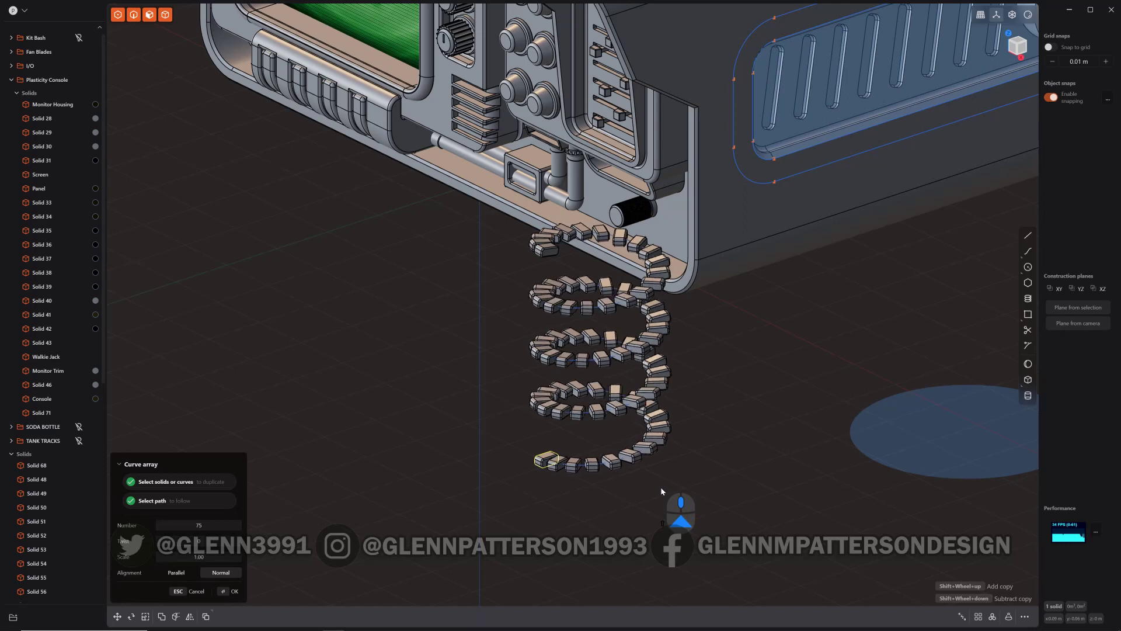
shift+scroll(661, 489, down, 7)
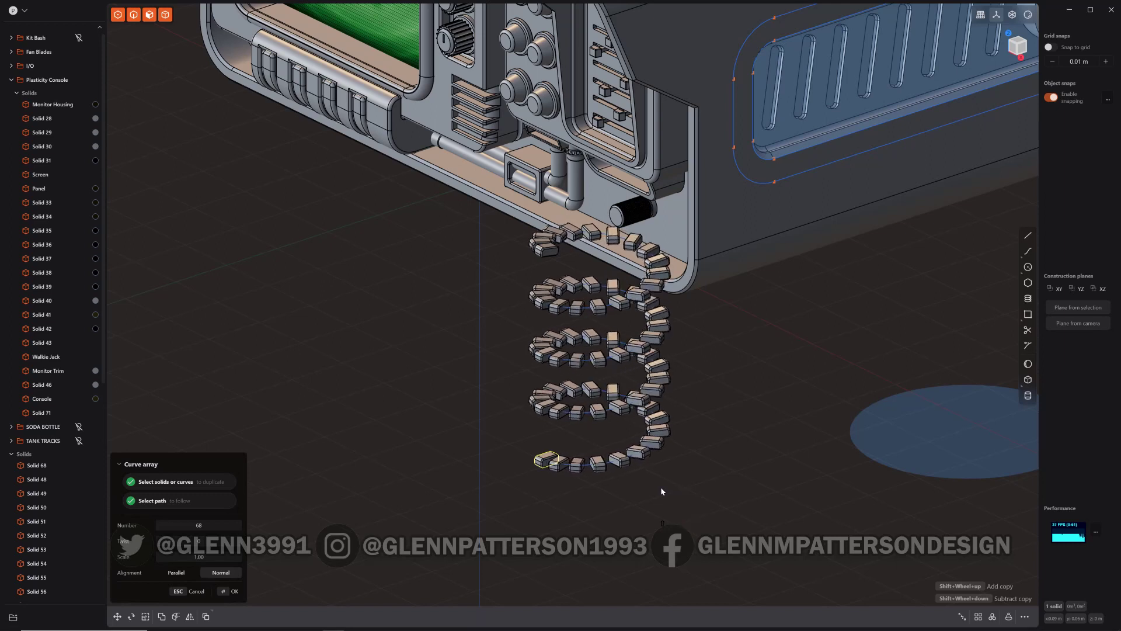
click(217, 557)
key(BackSpace)
text(25)
key(Return)
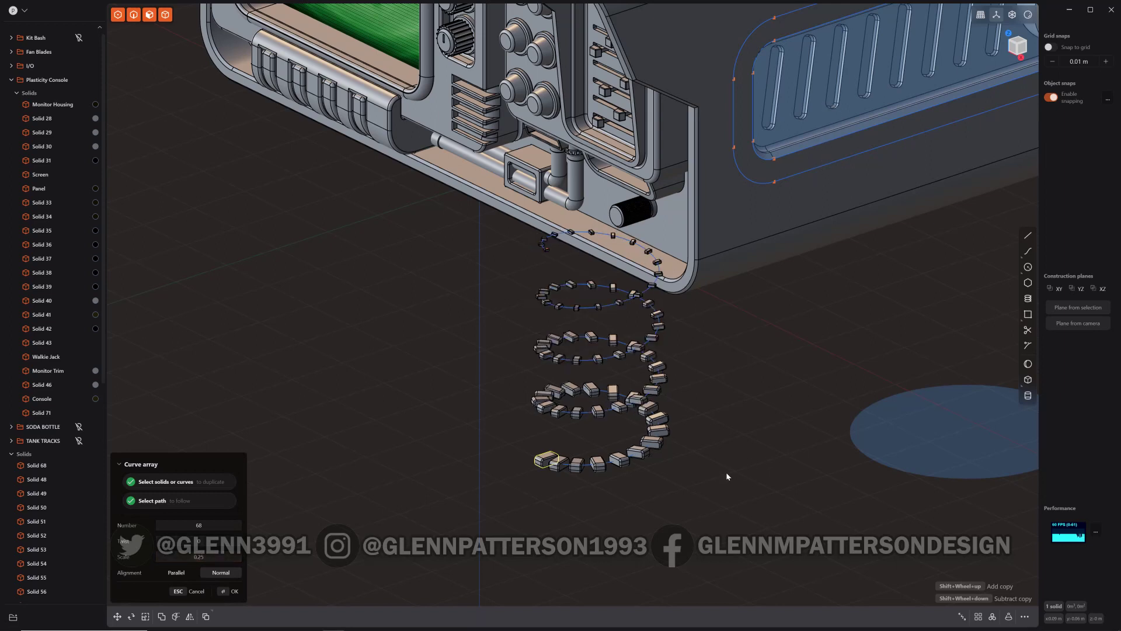
key(Escape)
Show the hidden TANK TRACKS group and zoom in on its side plate, sprockets and road wheels.
middle_drag(748, 498, 271, 438)
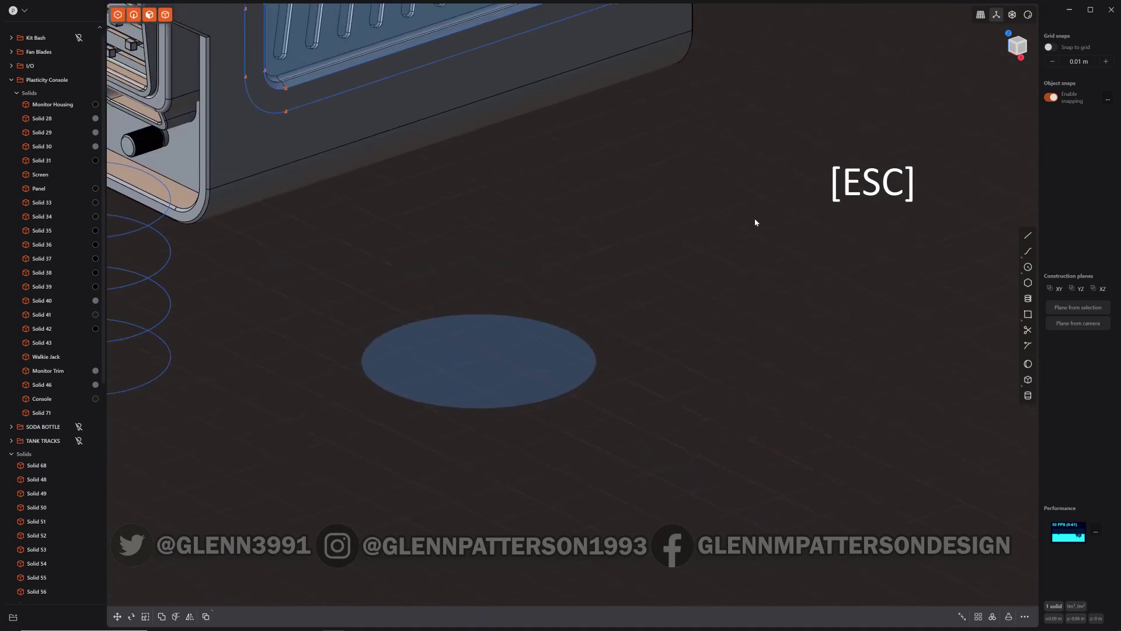
scroll(753, 257, down, 5)
middle_drag(743, 268, 762, 407)
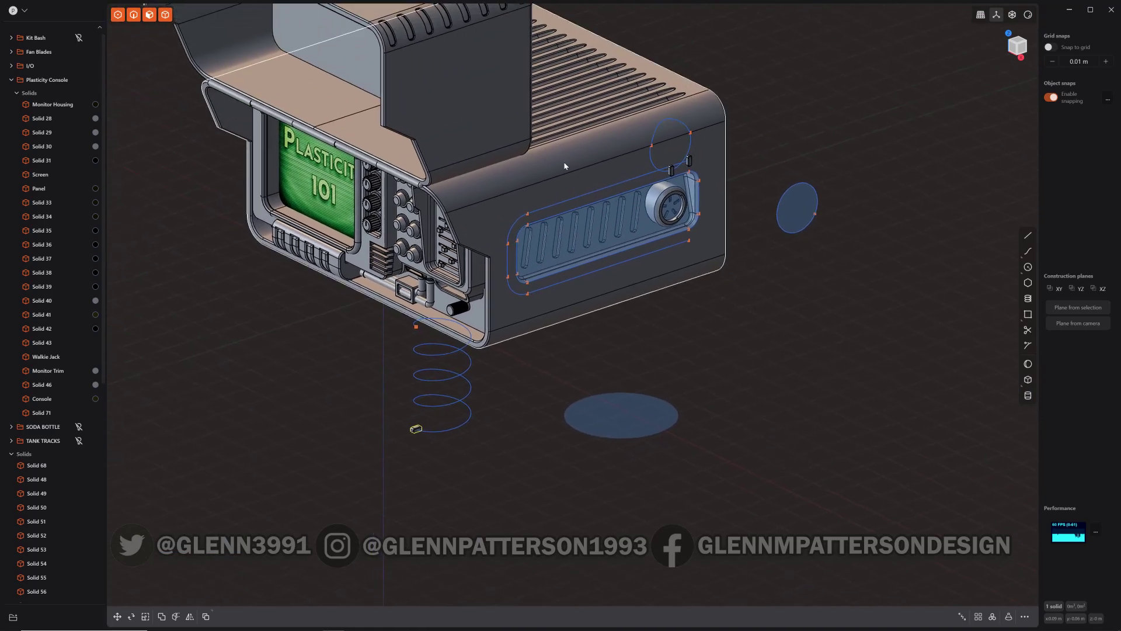
shift+middle_drag(848, 362, 692, 462)
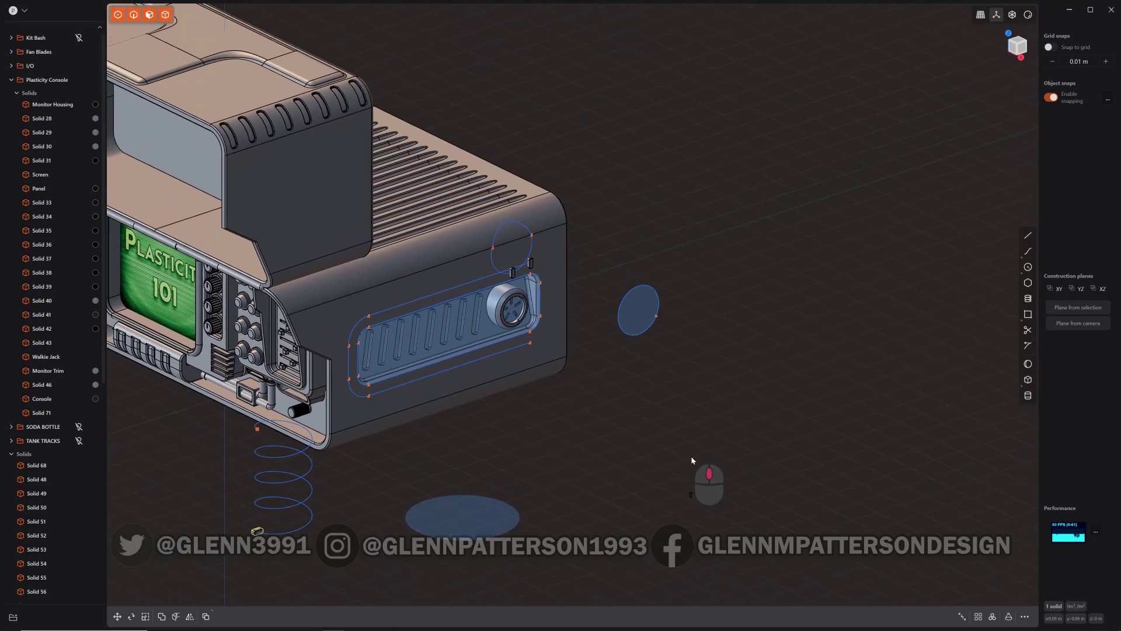
click(69, 441)
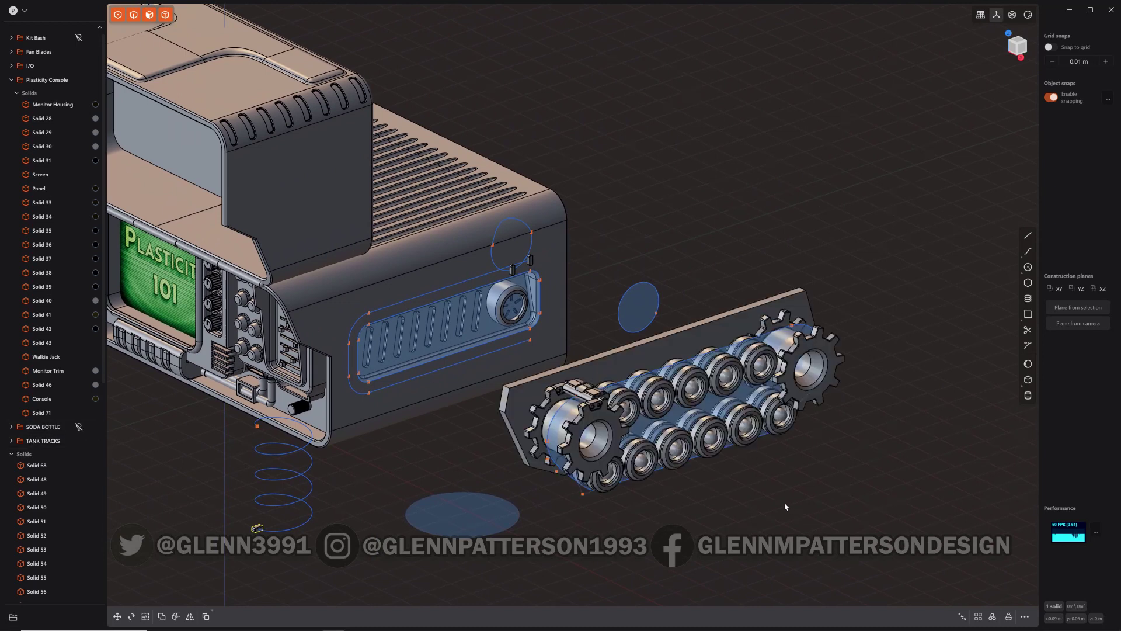
scroll(784, 502, up, 5)
scroll(771, 448, up, 5)
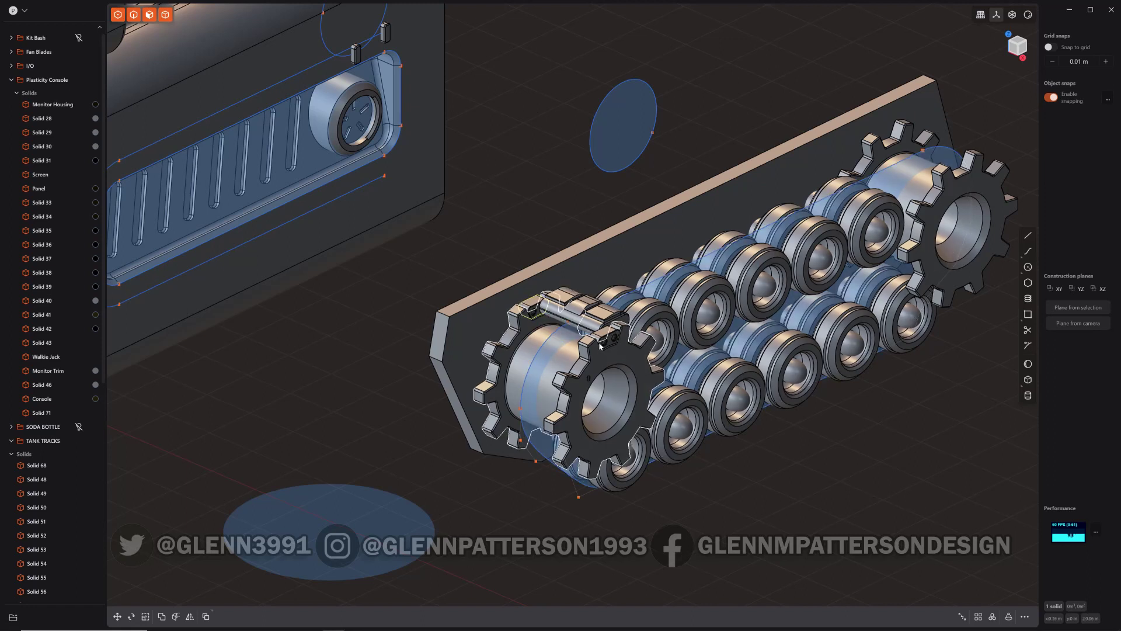
Curve Array the two track link solids along the track loop with 34 copies.
shift+click(582, 314)
shift+click(588, 325)
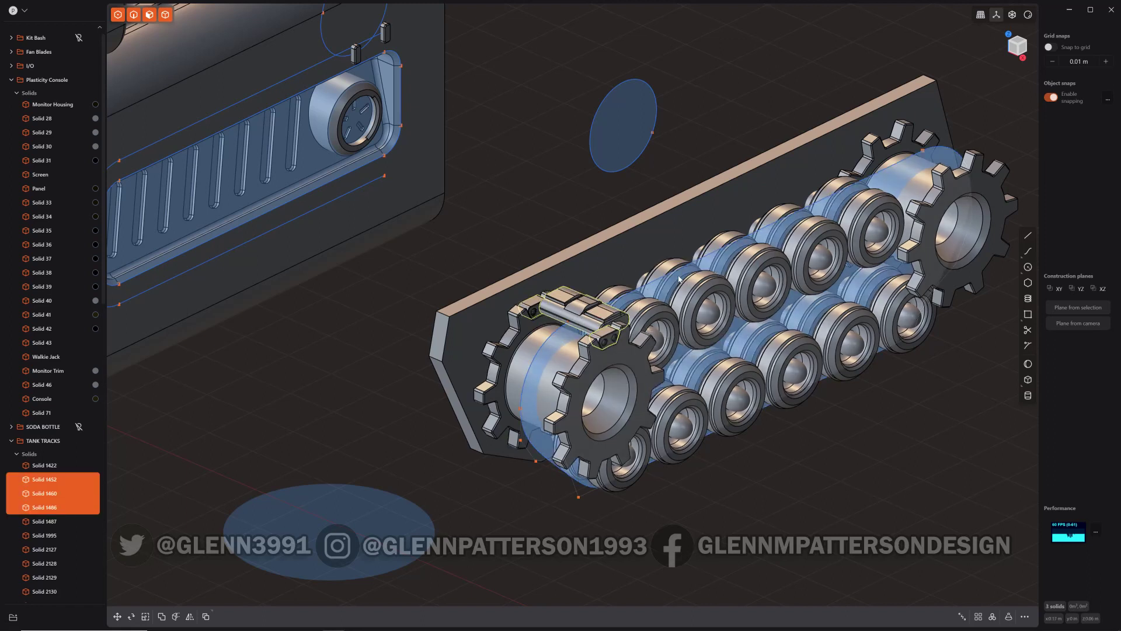
key(f)
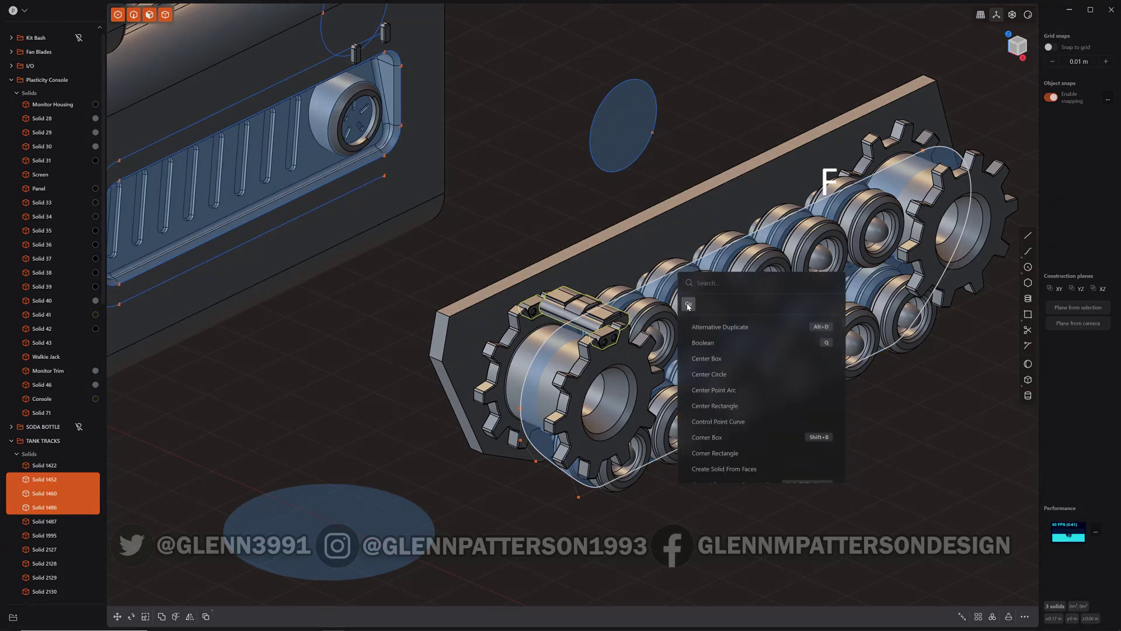
click(689, 304)
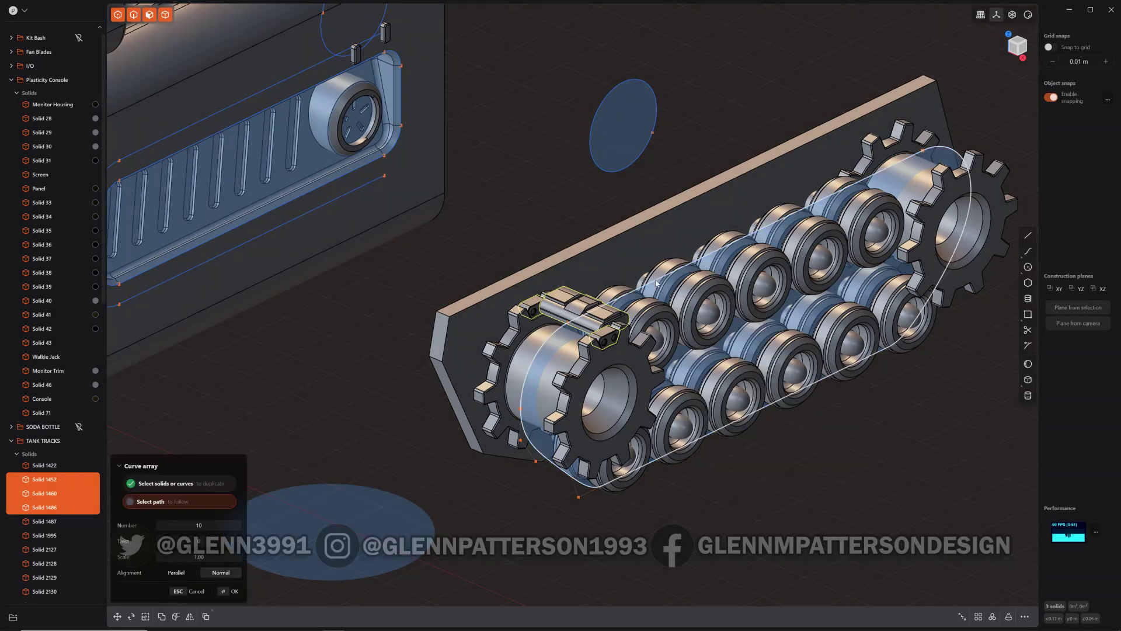
click(663, 283)
shift+scroll(845, 488, down, 20)
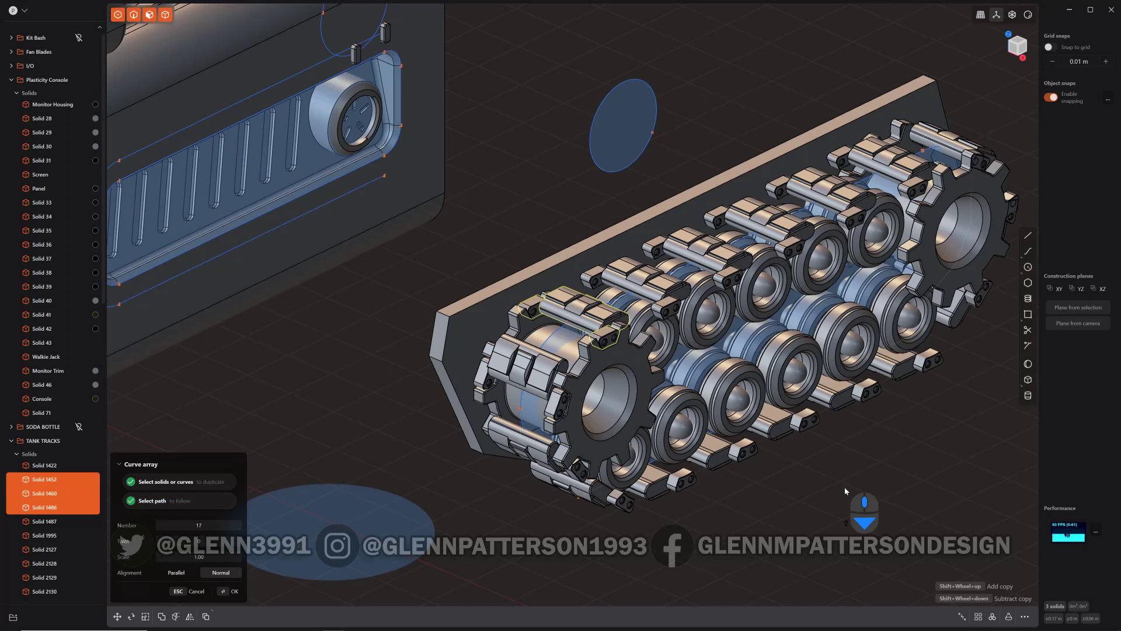
shift+scroll(849, 487, down, 2)
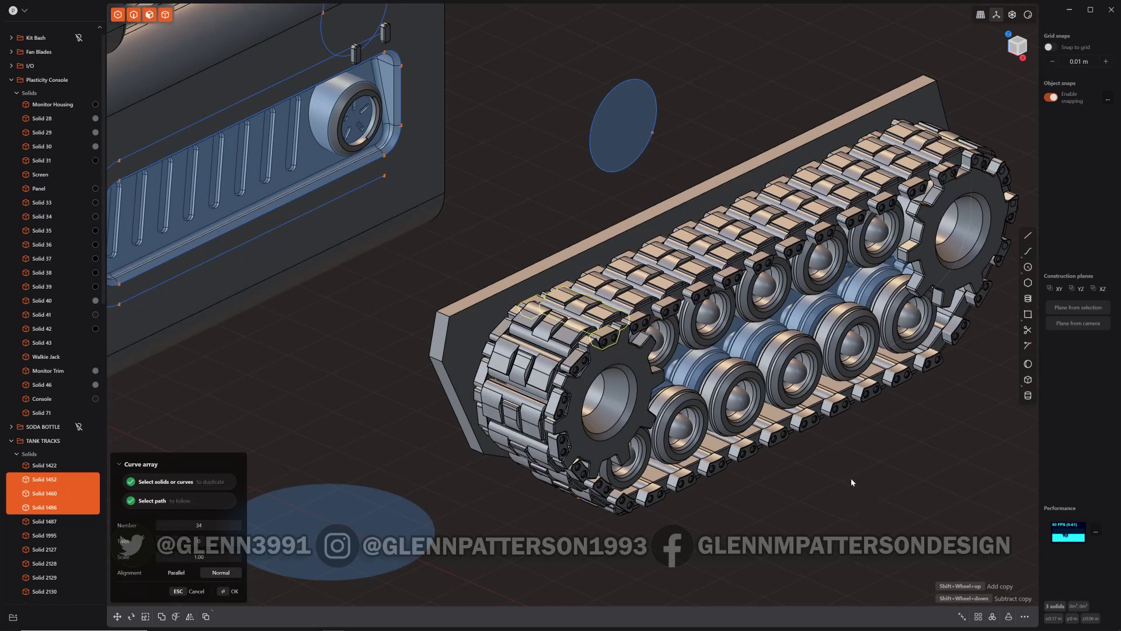
key(Return)
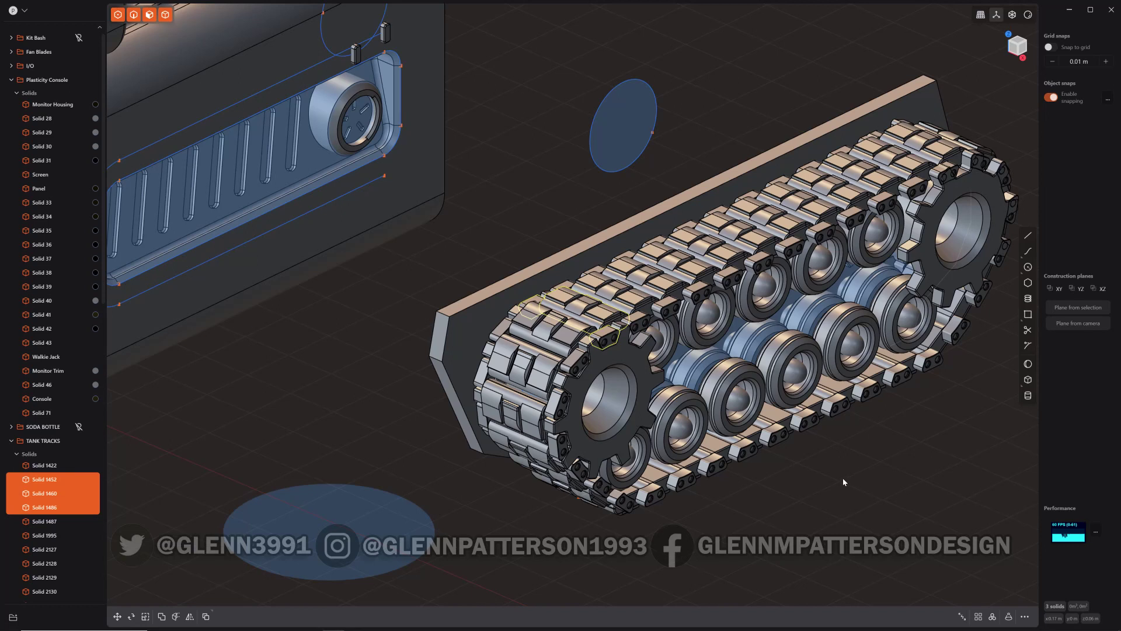
From the Right view, rotate the right sprocket about 19.5° so its teeth mesh with the links.
shift+middle_drag(867, 461, 799, 367)
click(1023, 55)
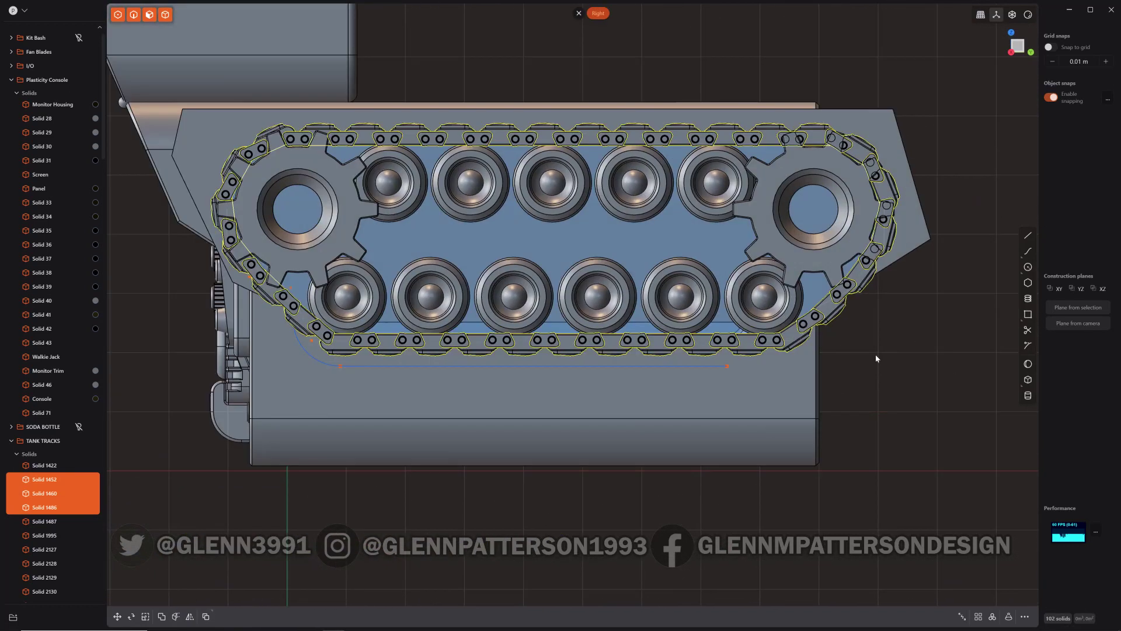
scroll(865, 404, up, 2)
click(790, 281)
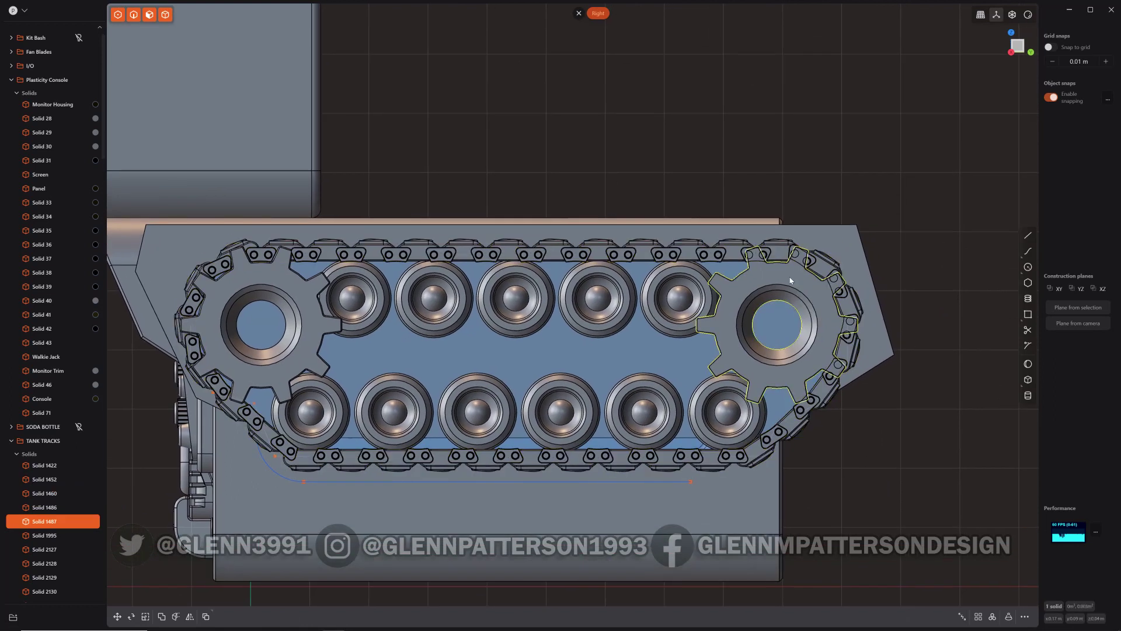
key(r)
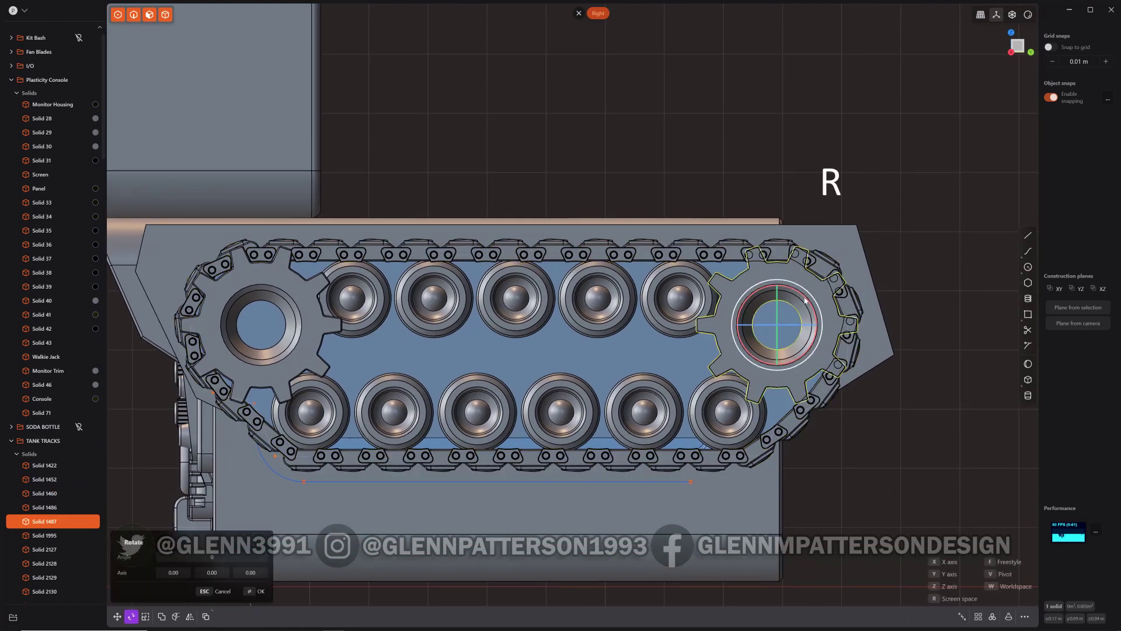
drag(814, 300, 812, 319)
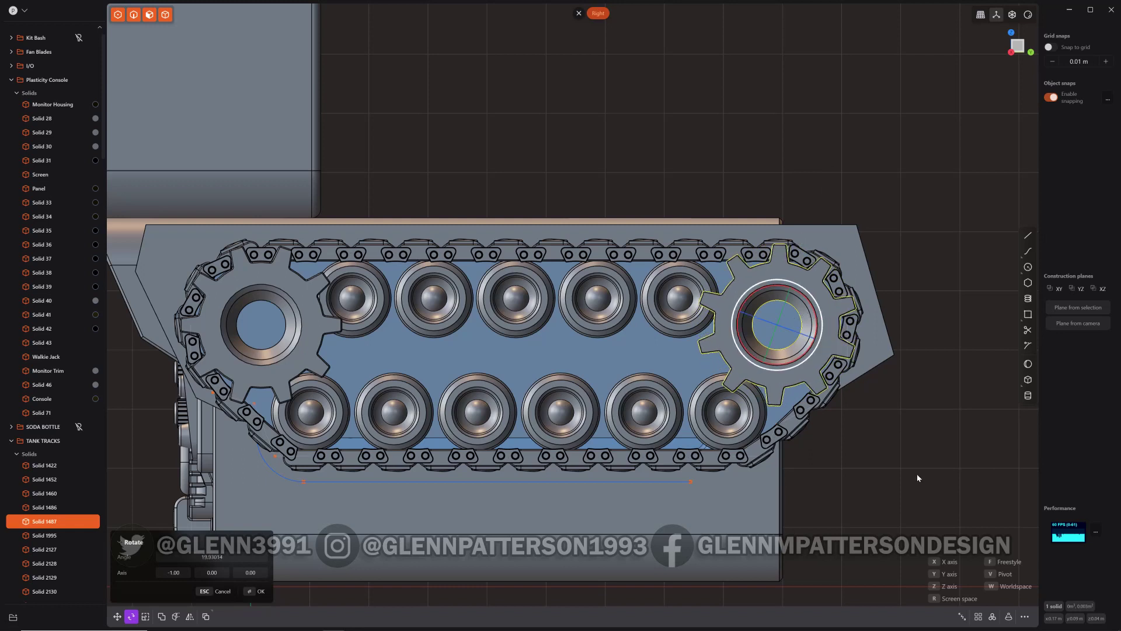
click(917, 475)
Orbit and zoom out to inspect the finished tread loop beside the retro console.
middle_drag(833, 509, 745, 525)
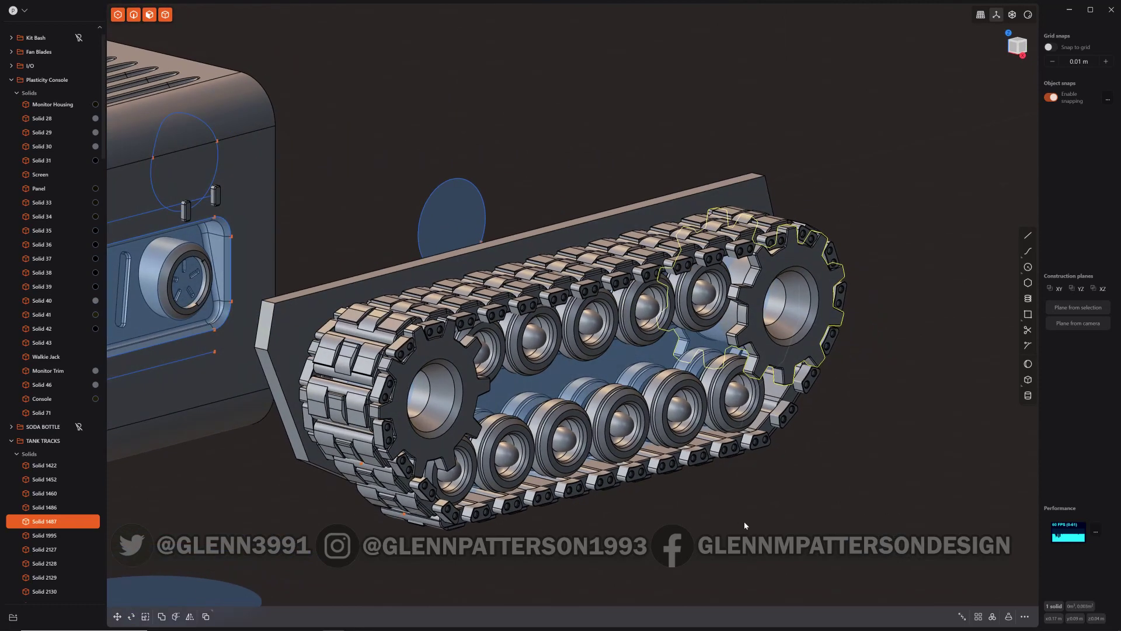
middle_drag(840, 438, 822, 419)
scroll(856, 428, down, 2)
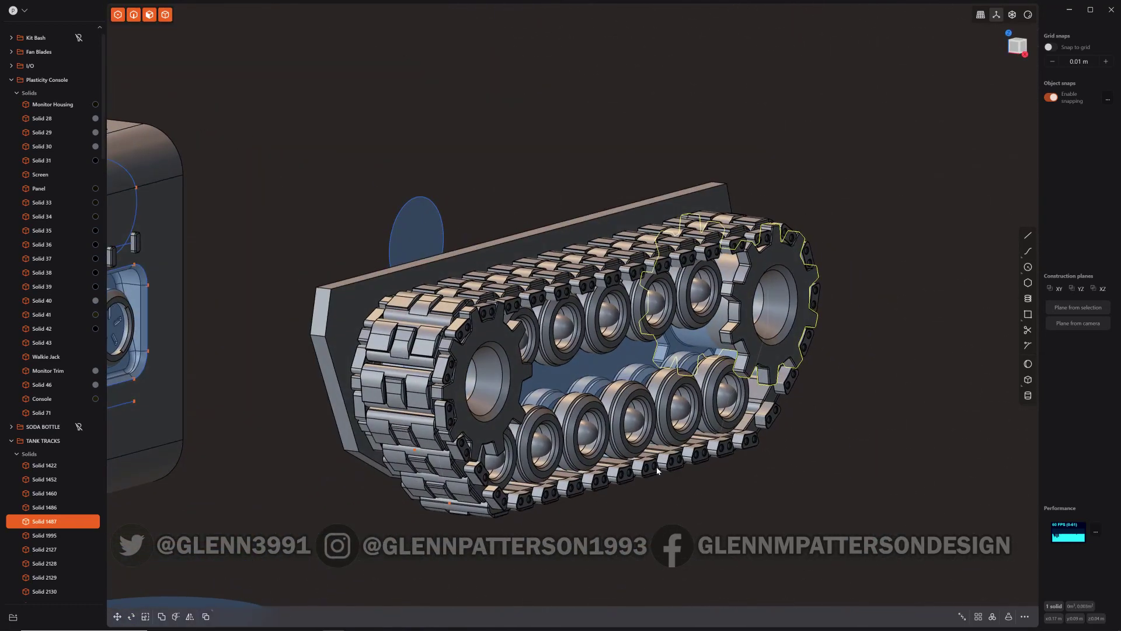
scroll(621, 482, down, 3)
middle_drag(475, 478, 591, 422)
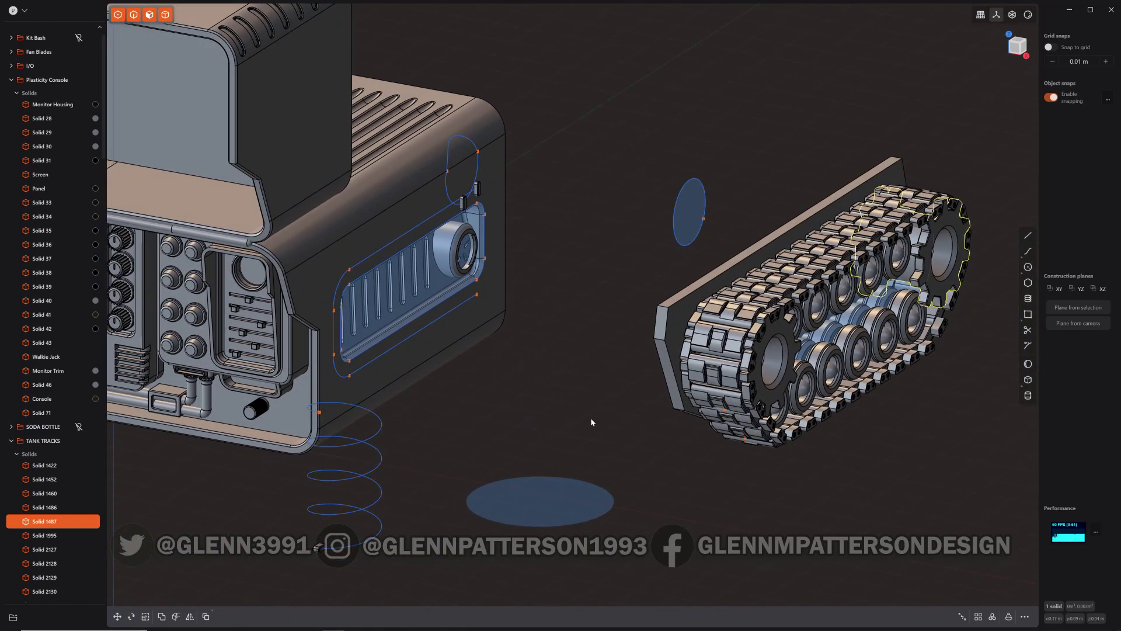